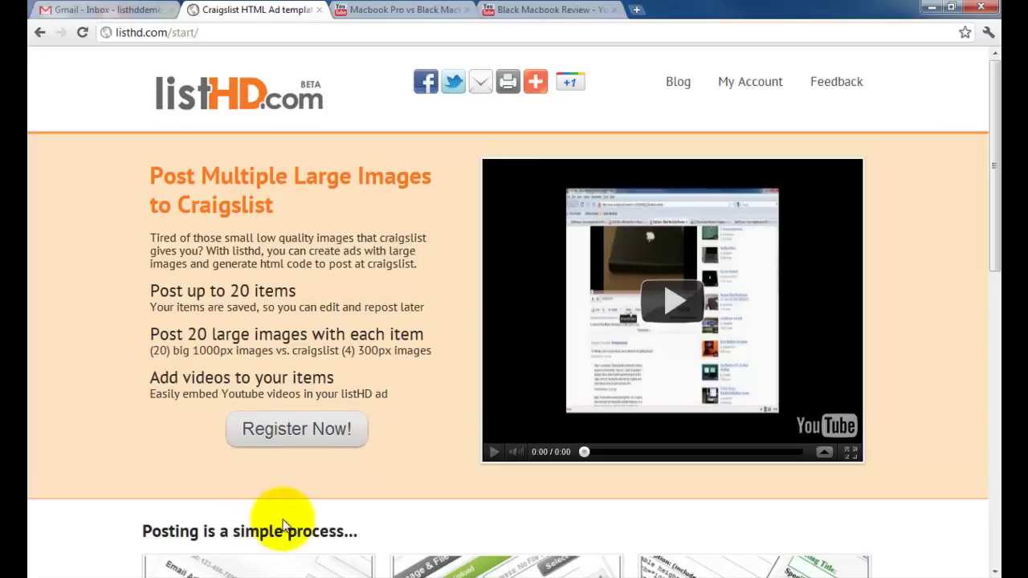
Open the registration form, enter the first and last name, and give the e-mail address twice.
click(311, 431)
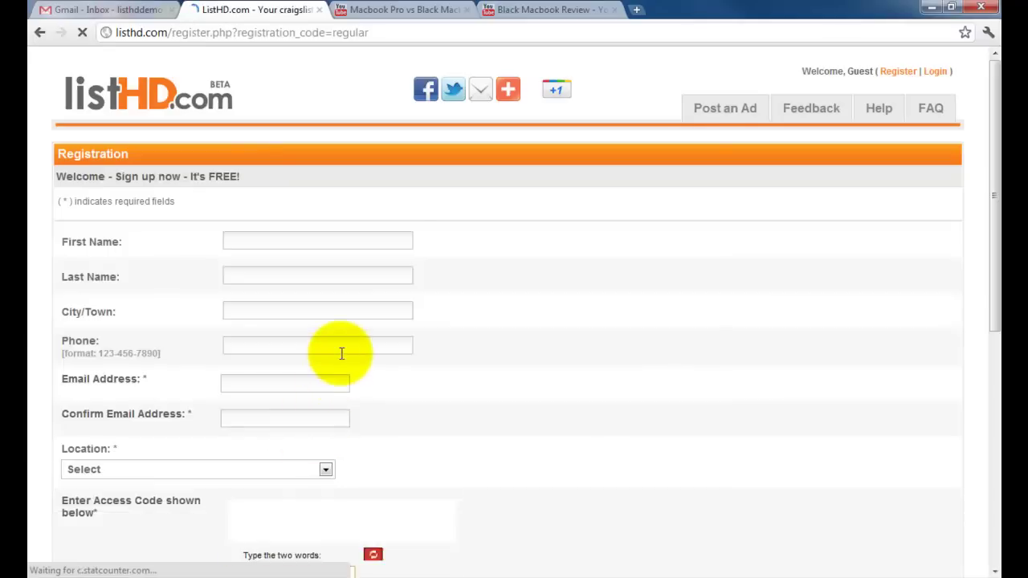
click(266, 241)
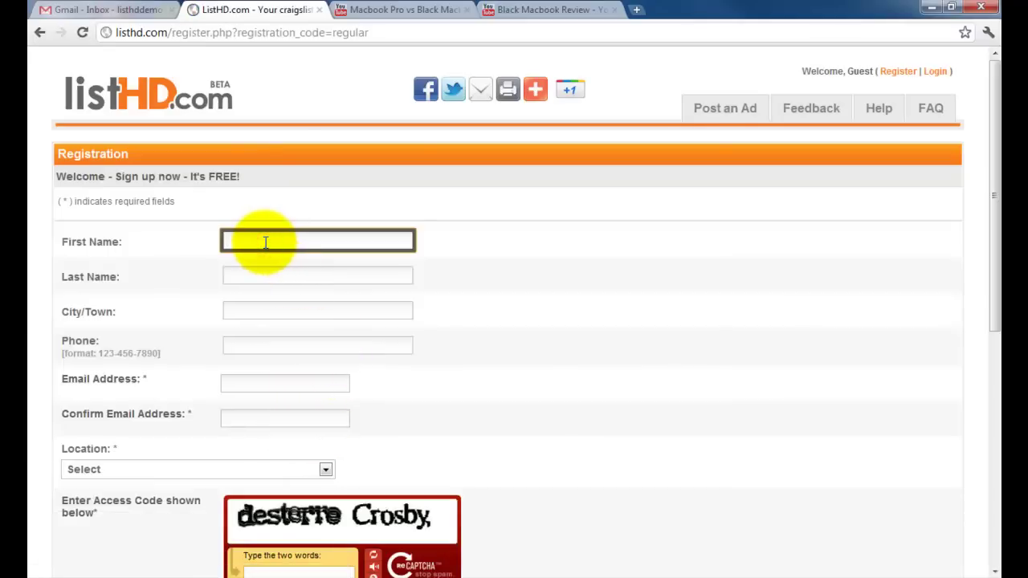
text(Demo)
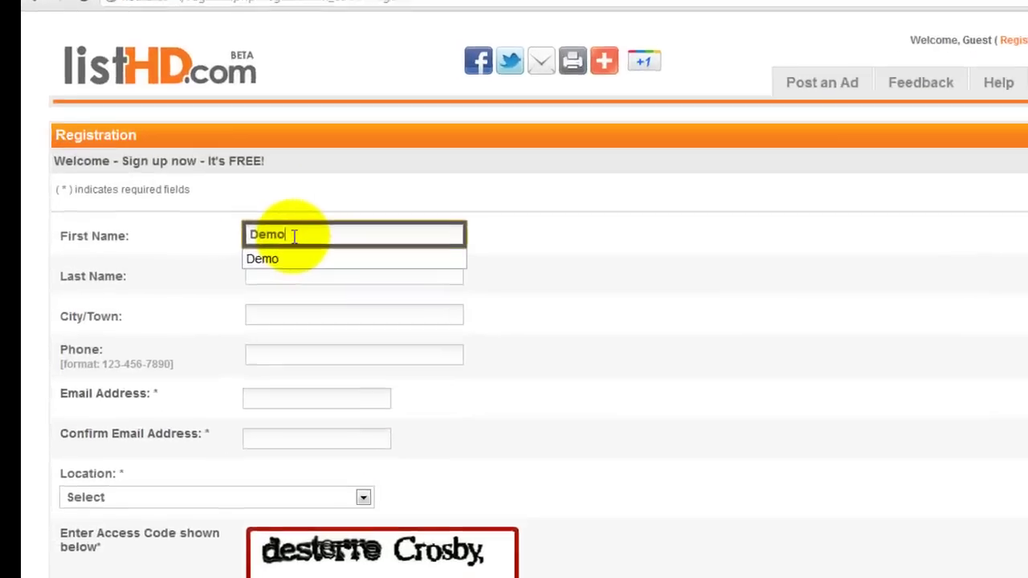
key(Tab)
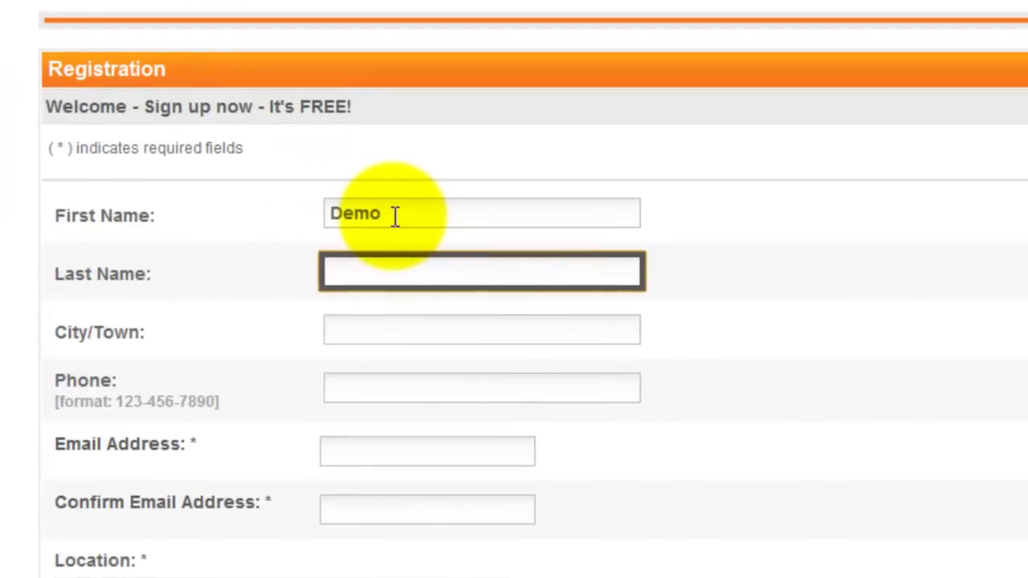
text(Jo)
key(Tab)
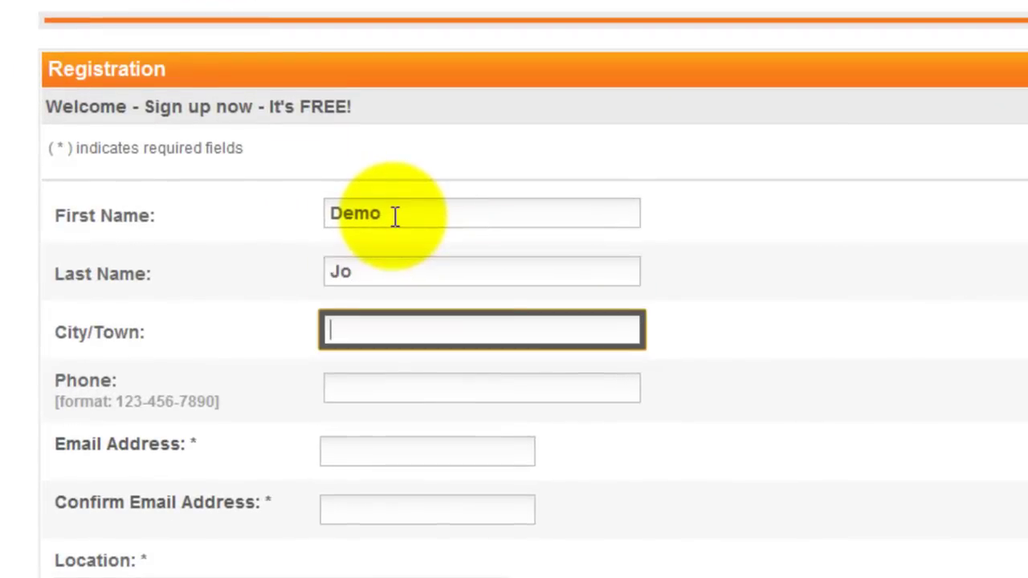
key(Tab)
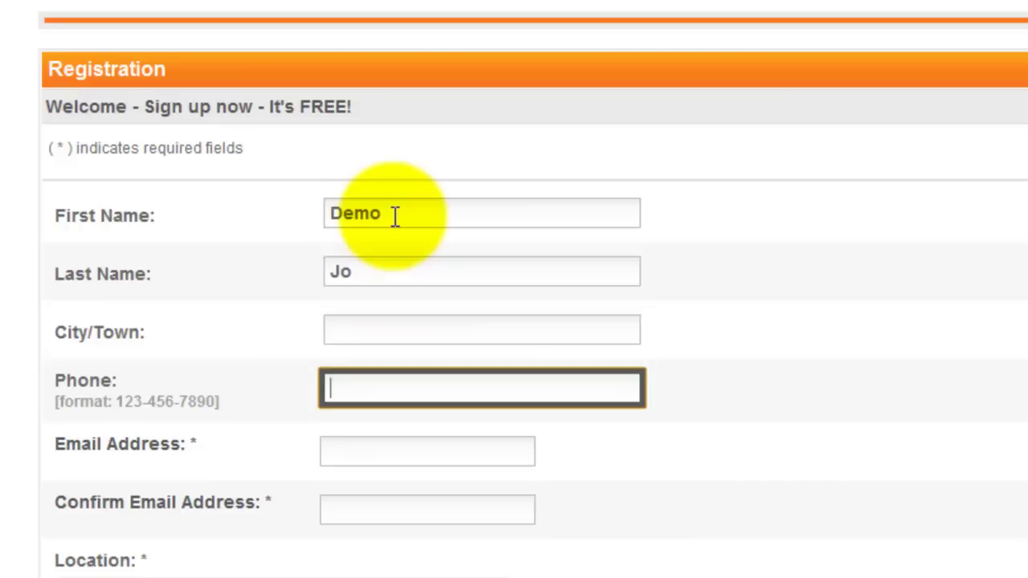
key(Tab)
text(li)
key(Down)
key(Return)
key(Tab)
text(l)
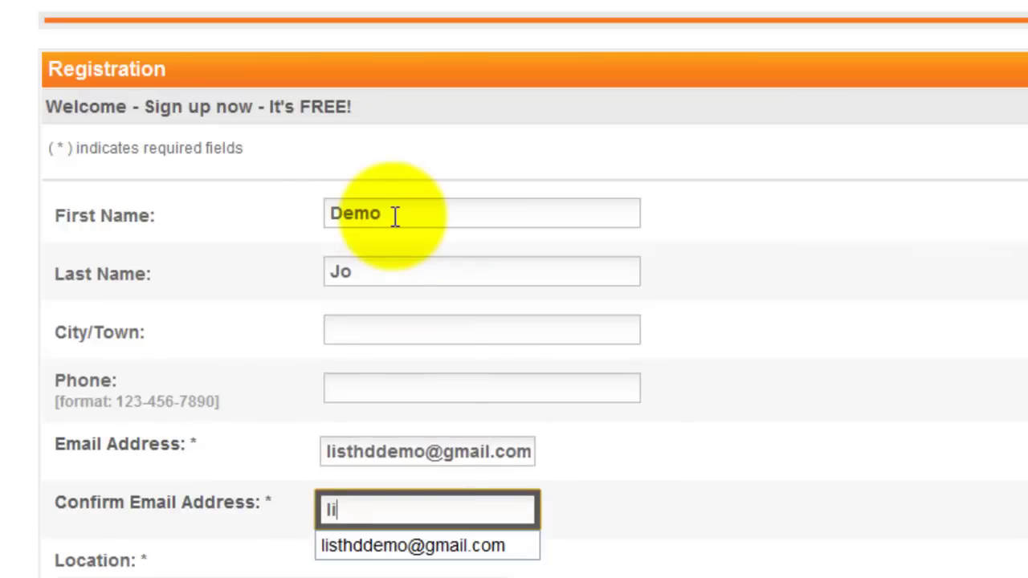
text(i)
key(Down)
key(Return)
Set the location to United States, Georgia, Atlanta.
scroll(395, 217, down, 5)
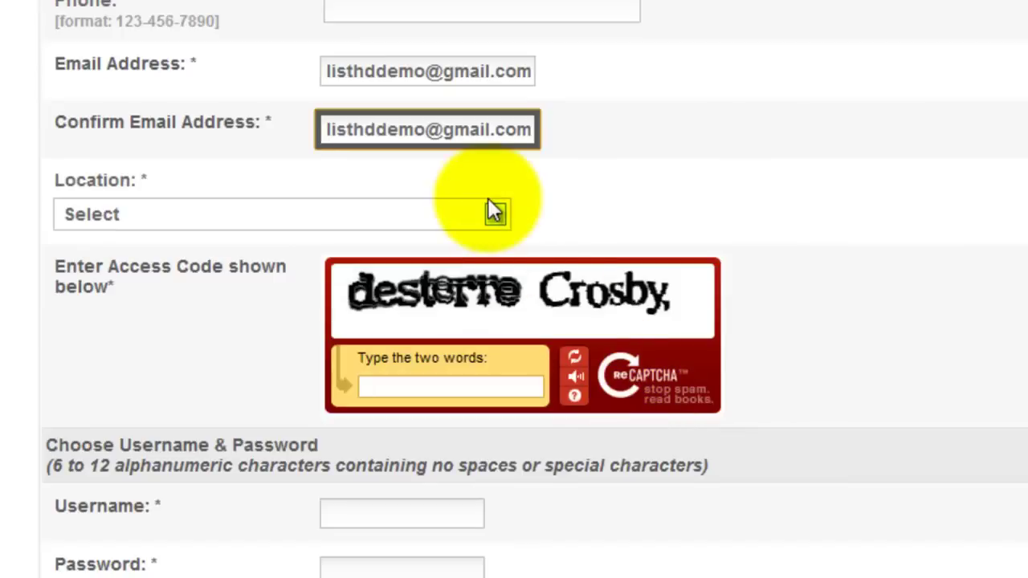
click(490, 214)
click(402, 272)
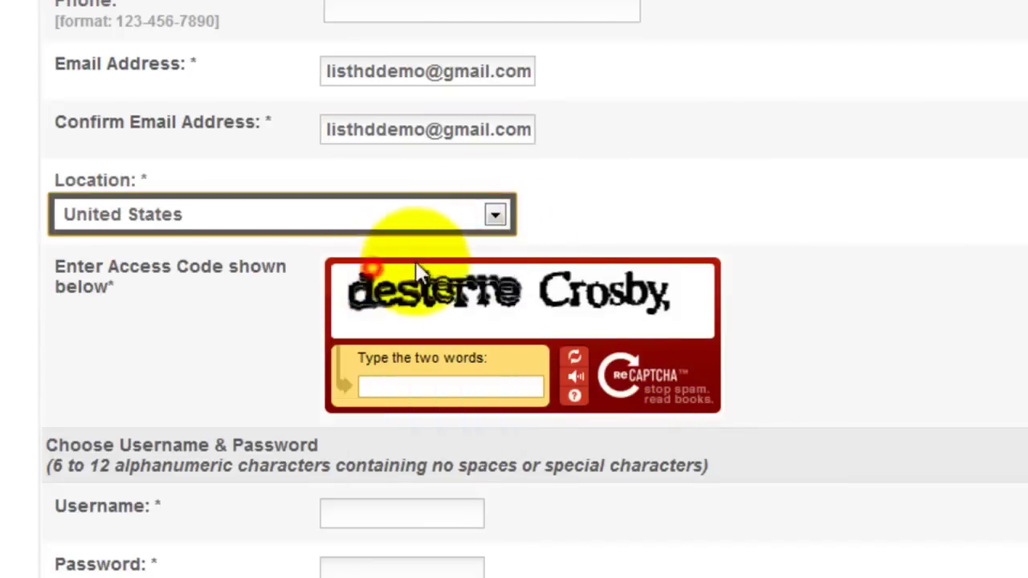
click(635, 221)
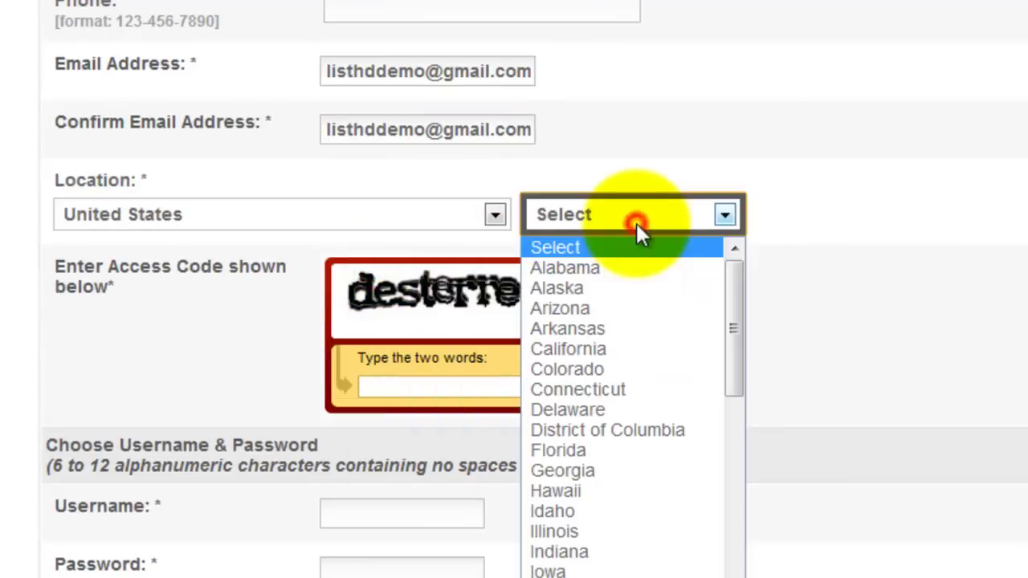
click(617, 472)
click(894, 221)
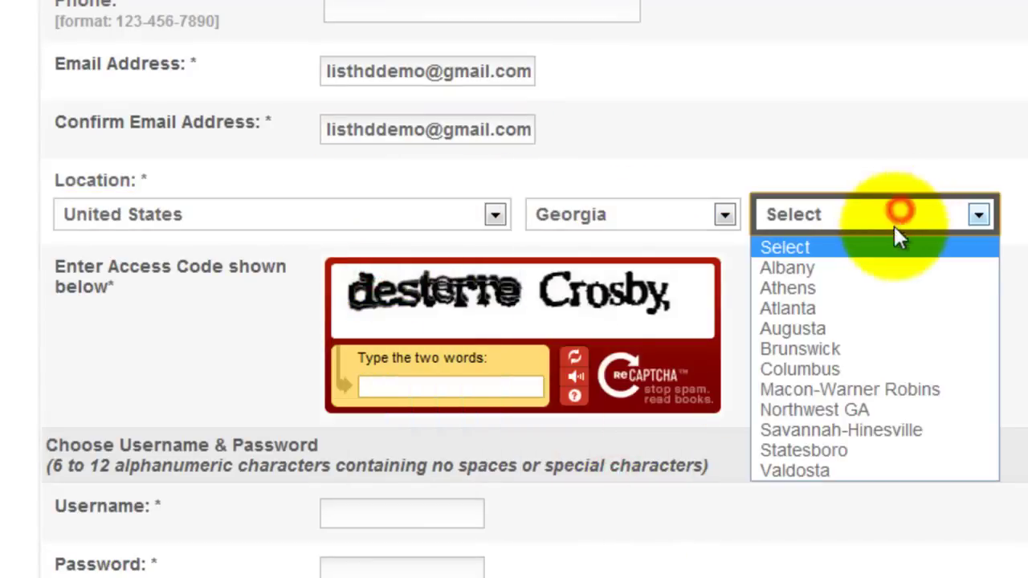
click(853, 304)
Enter the access code words, a username and matching passwords, and accept the terms.
click(448, 386)
text(desterre Crosby.)
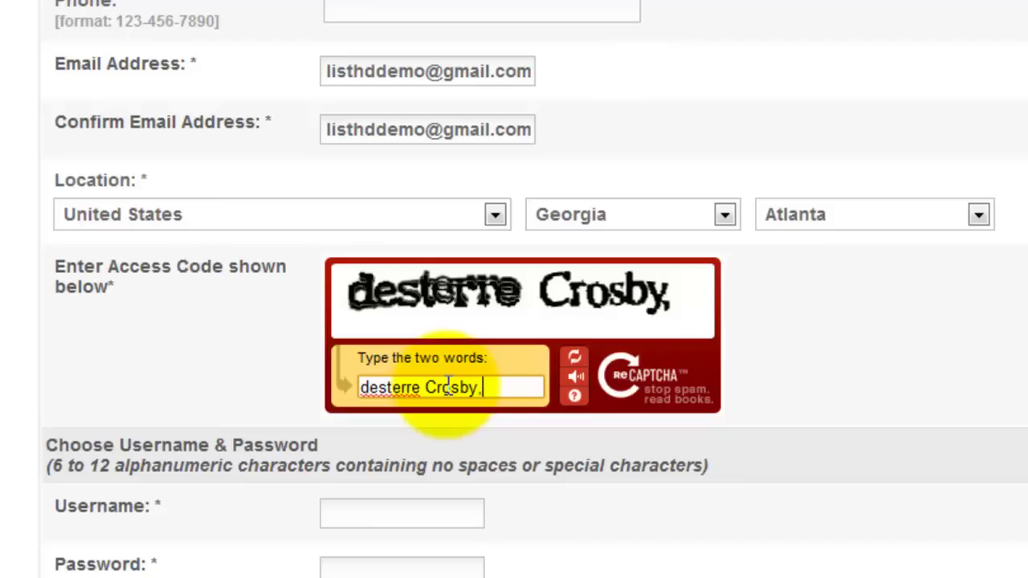
key(Tab)
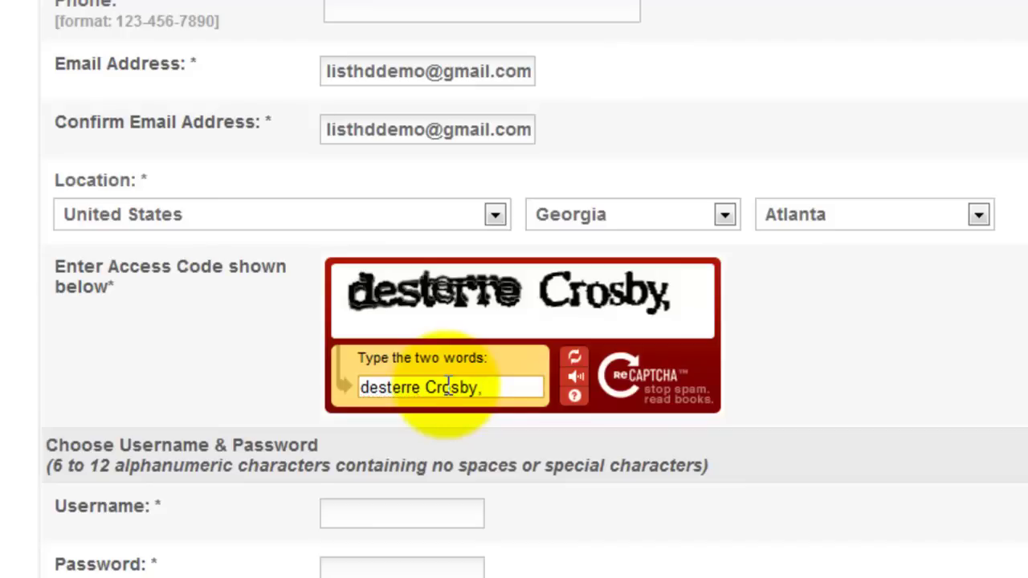
click(379, 518)
text(dem)
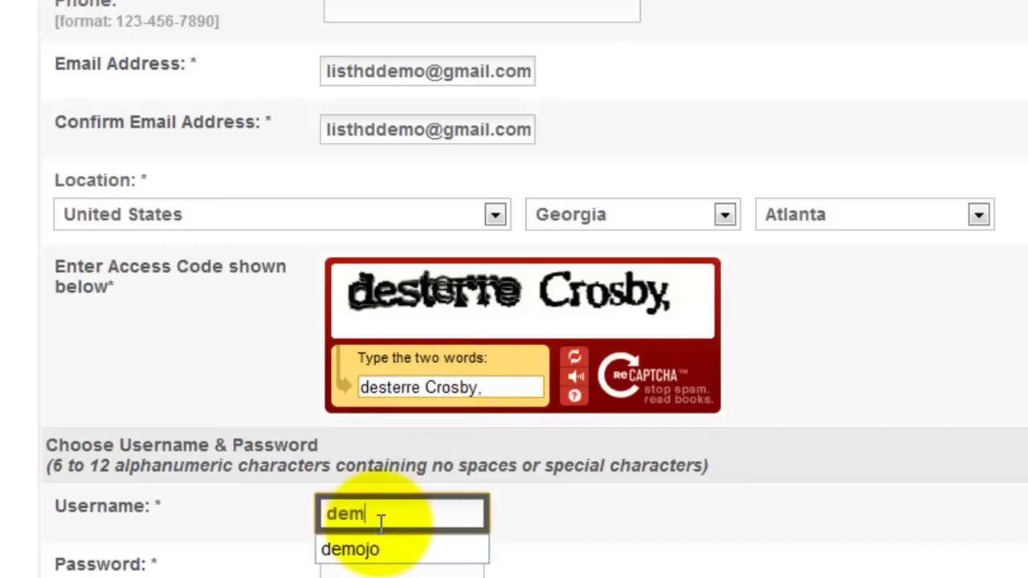
text(ojo)
key(Tab)
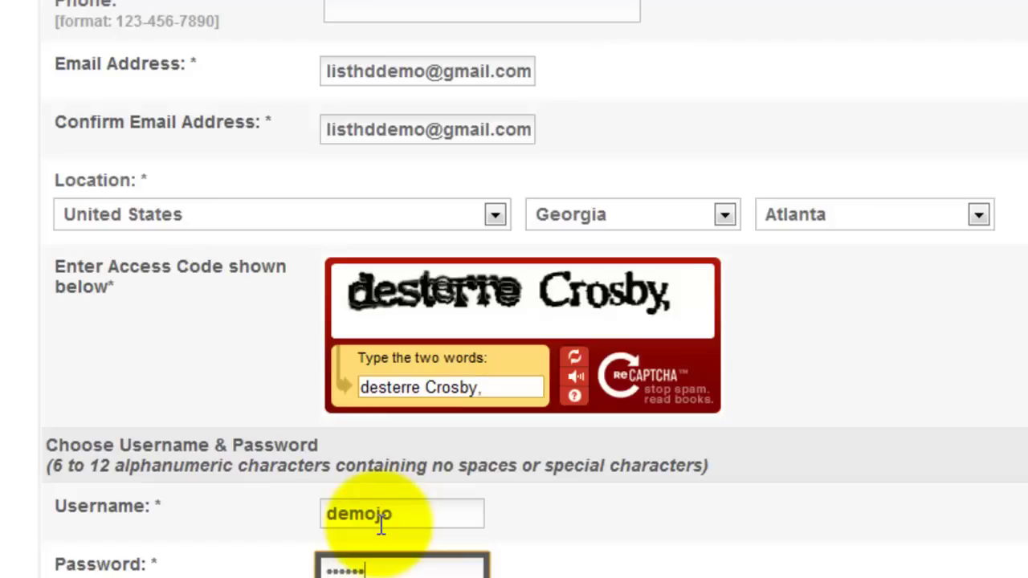
key(Tab)
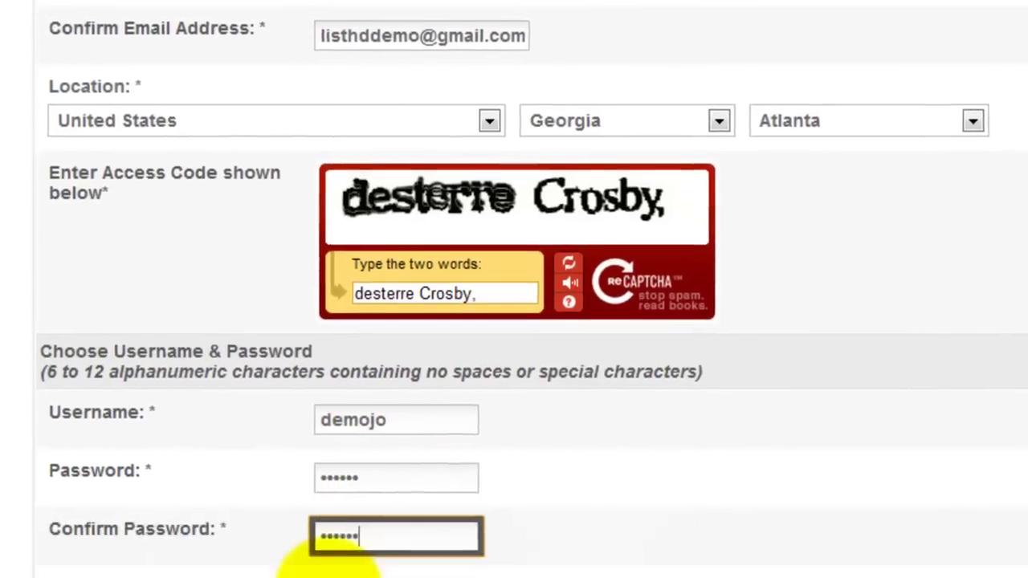
click(316, 491)
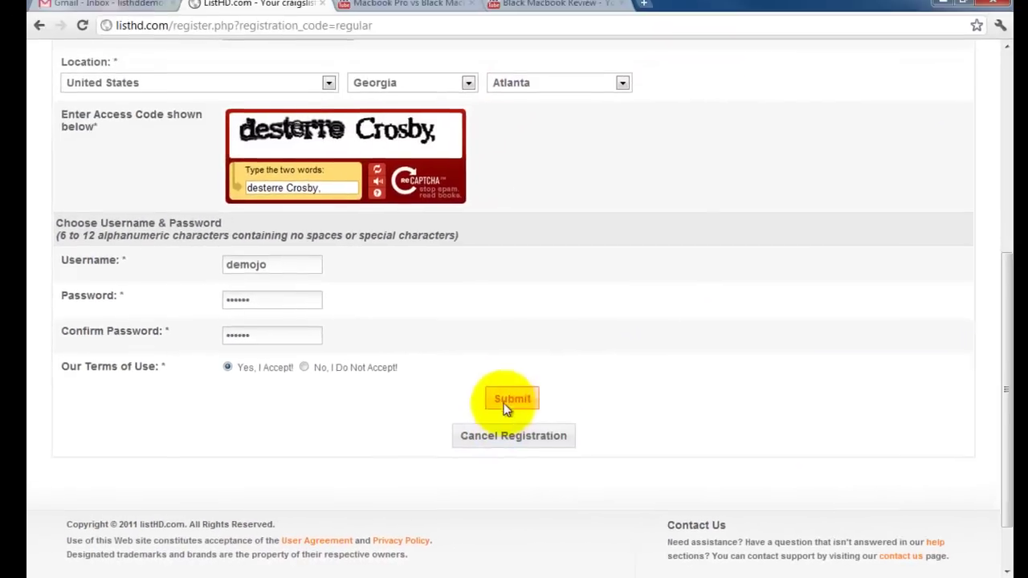
Submit the registration and activate it via the link in the Registration Confirmation e-mail.
click(697, 327)
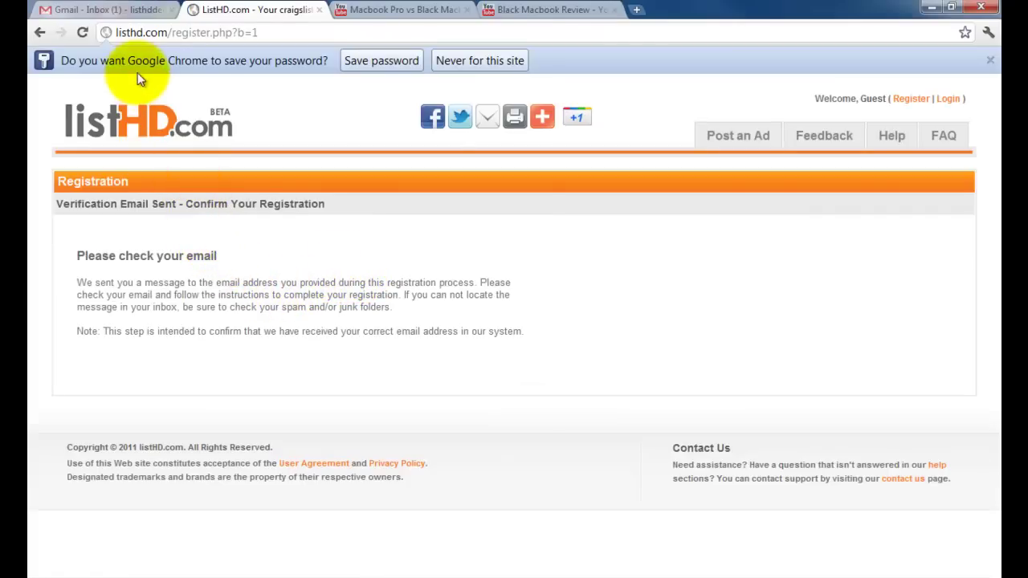
click(123, 11)
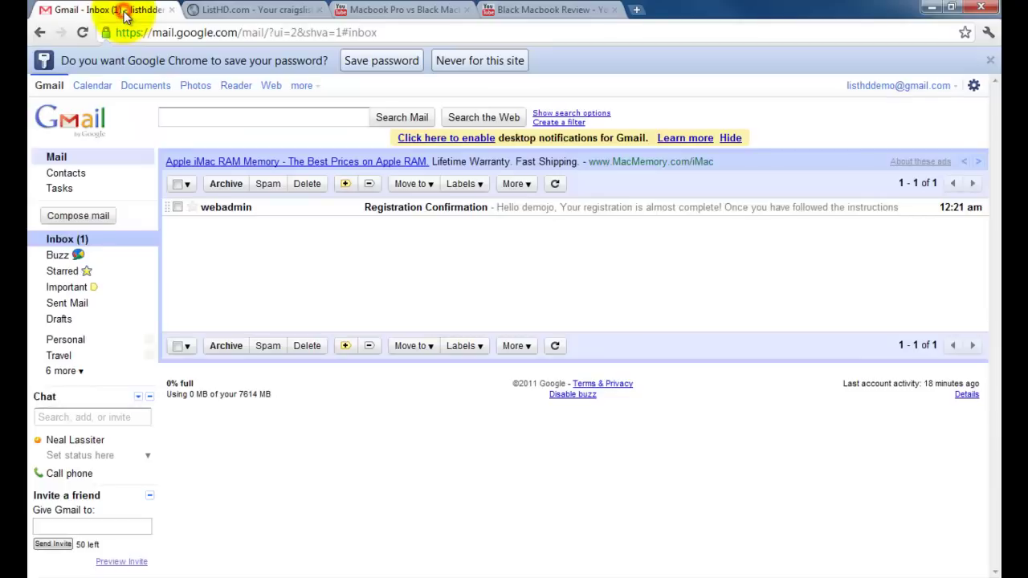
click(321, 210)
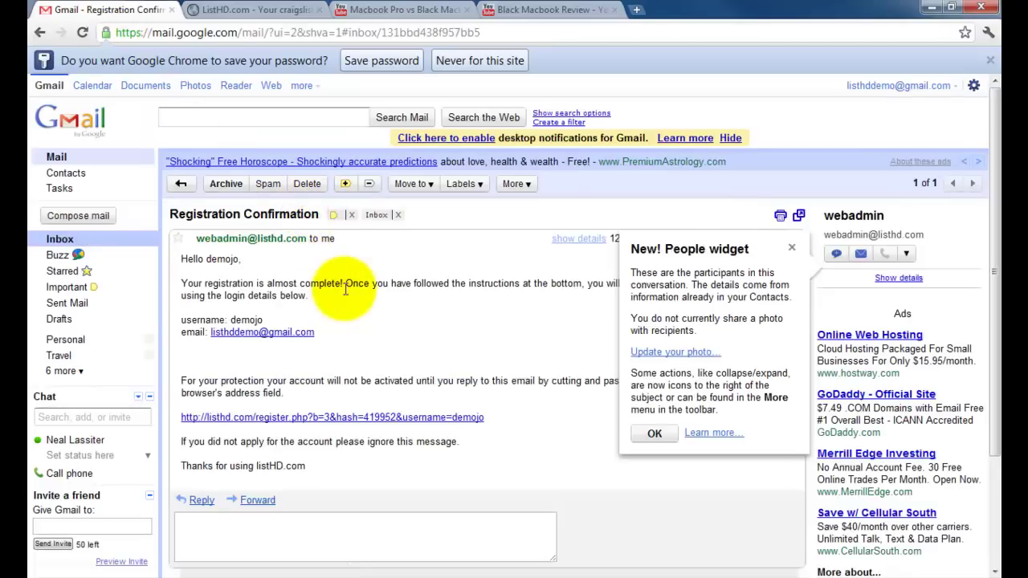
scroll(347, 345, down, 2)
click(339, 342)
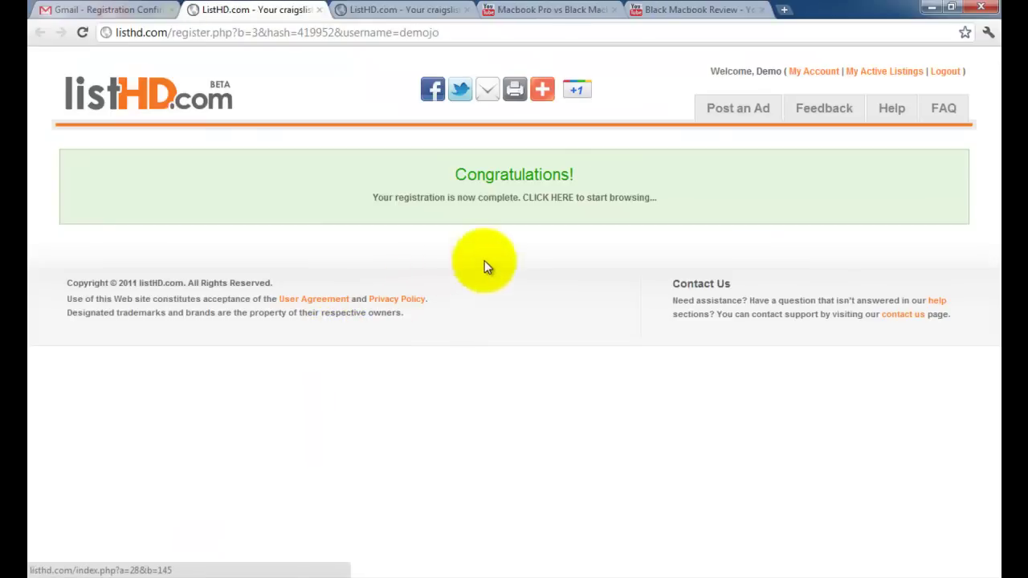
Post a new ad under For Sale > Electronics > Computers.
click(734, 112)
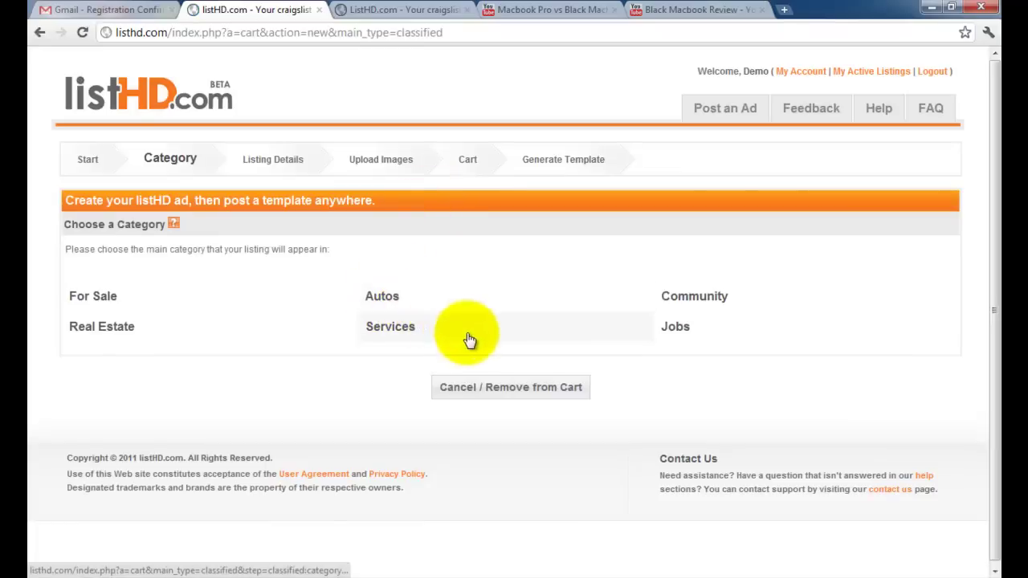
click(156, 294)
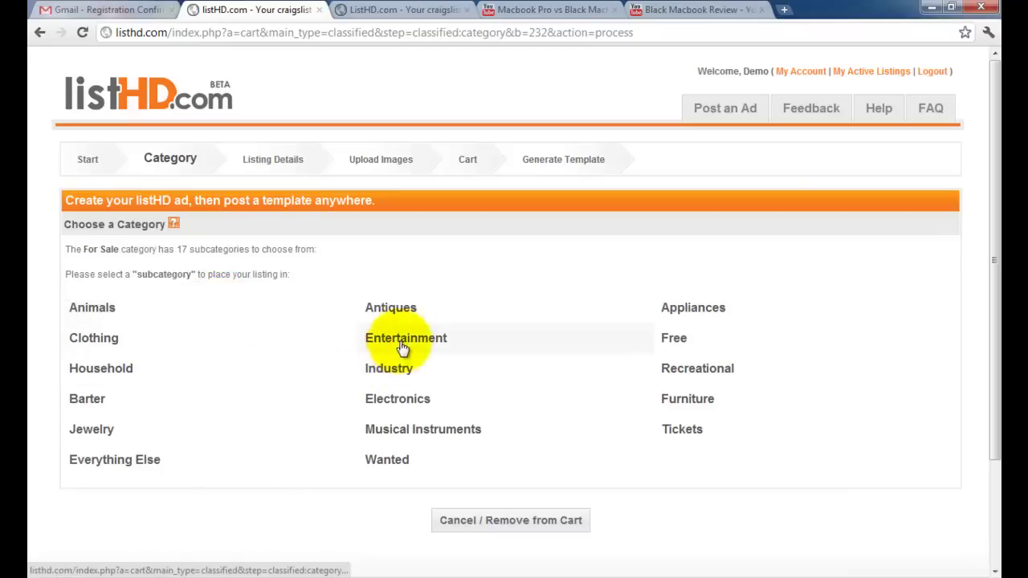
click(425, 399)
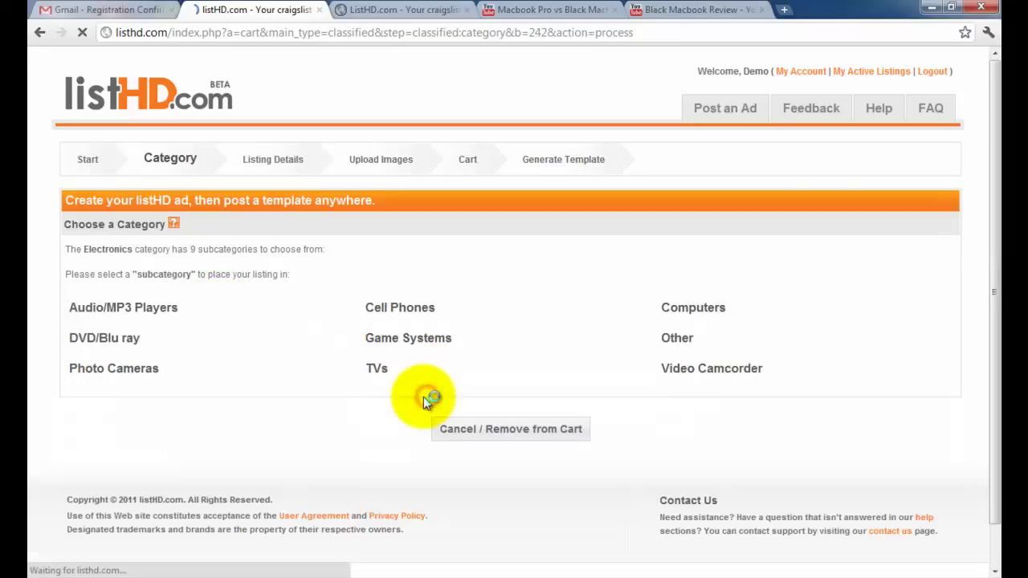
click(681, 310)
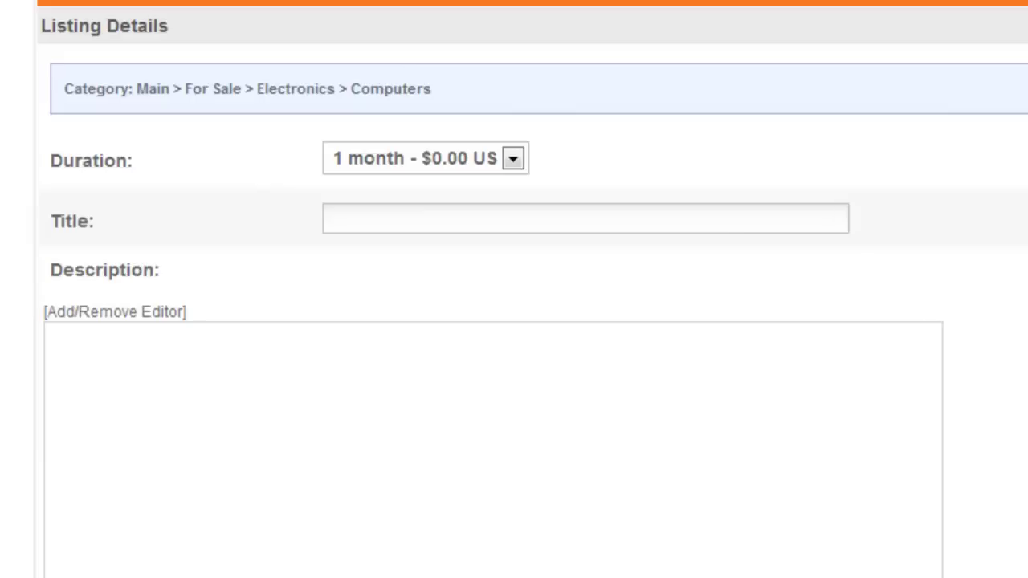
Fill in the title 'Black Macbook 13in with warranty', the description and the tag macbook.
drag(415, 577, 454, 345)
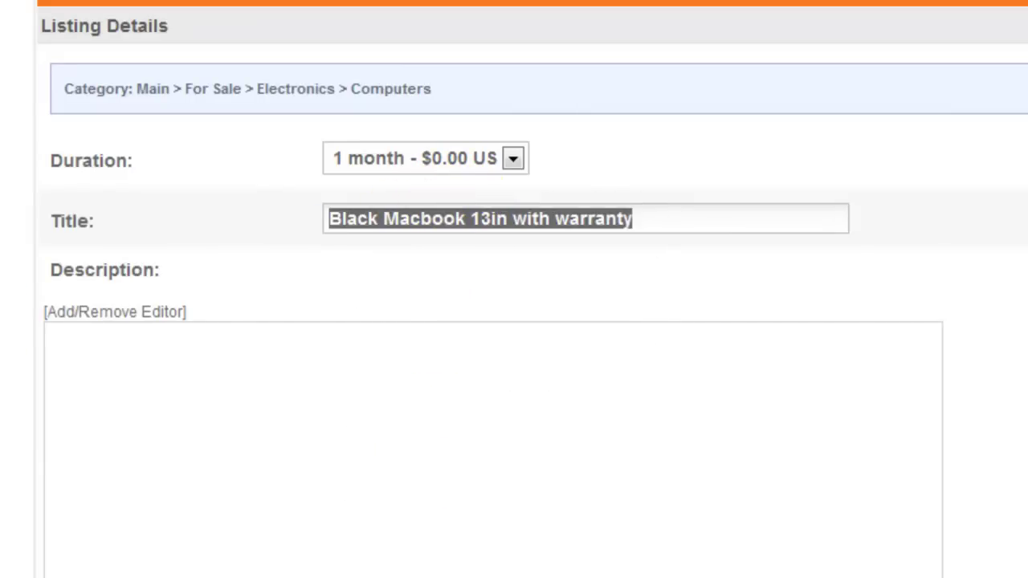
drag(330, 577, 368, 432)
scroll(321, 482, down, 5)
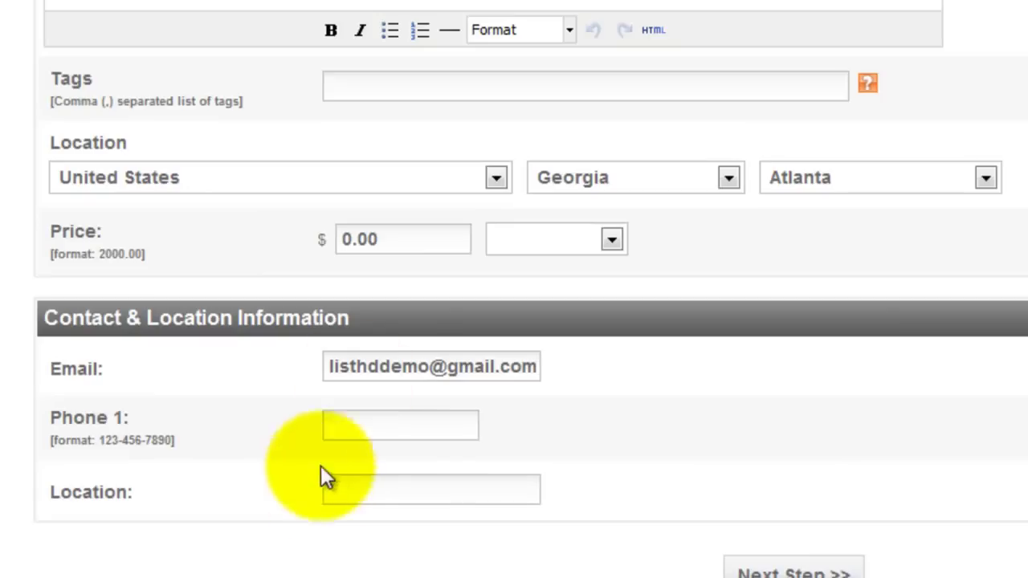
click(452, 88)
text(macbook)
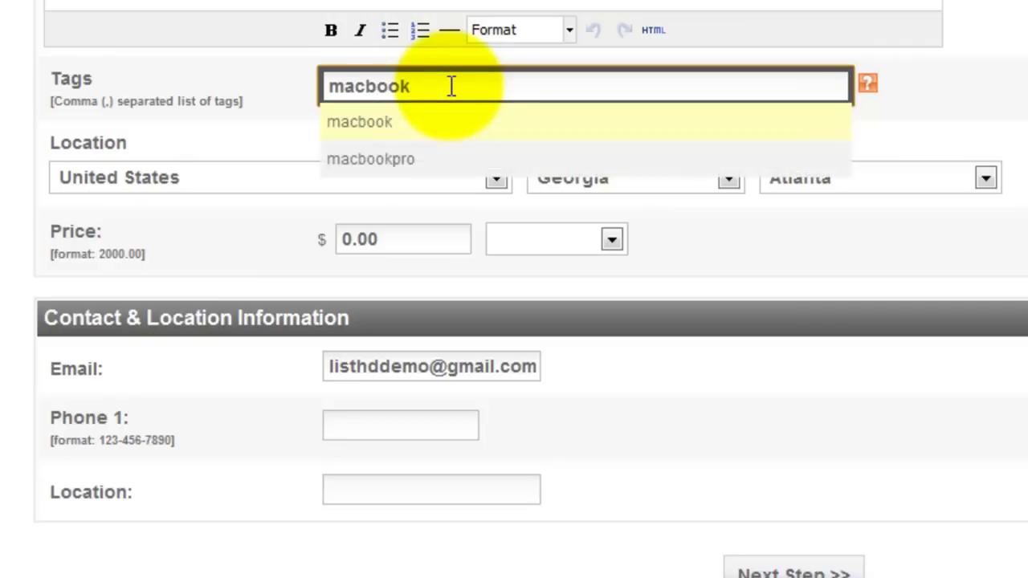
Set the price to 550.00 and the location to Atlanta, then proceed to image upload.
click(342, 245)
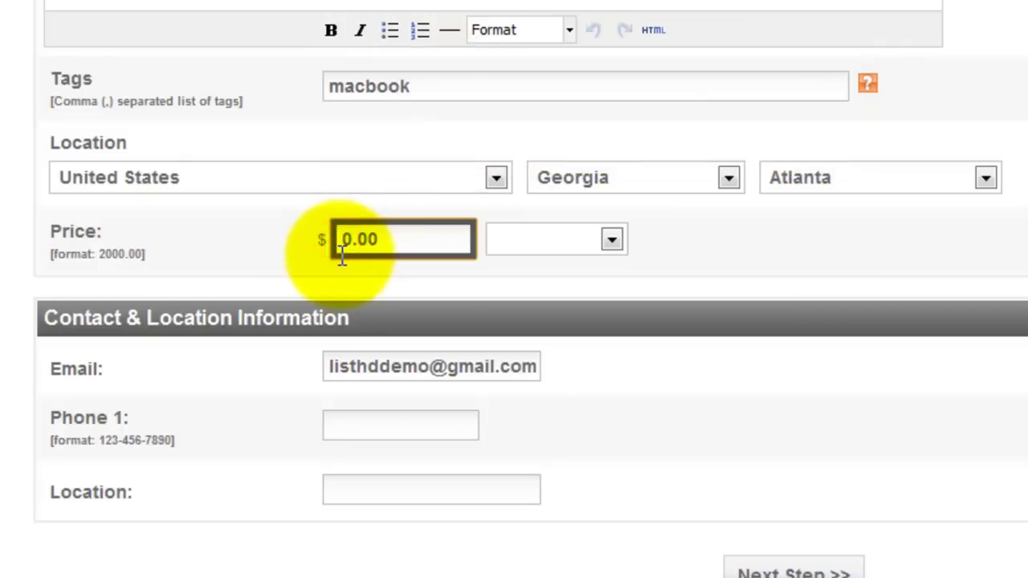
text(55)
scroll(404, 388, down, 1)
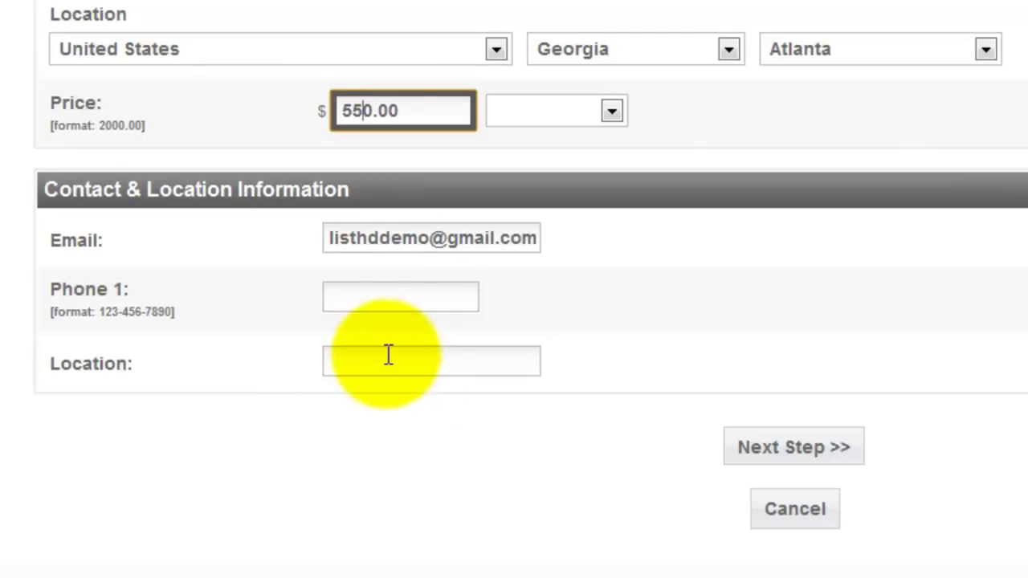
click(401, 370)
text(Atlanta)
key(Down)
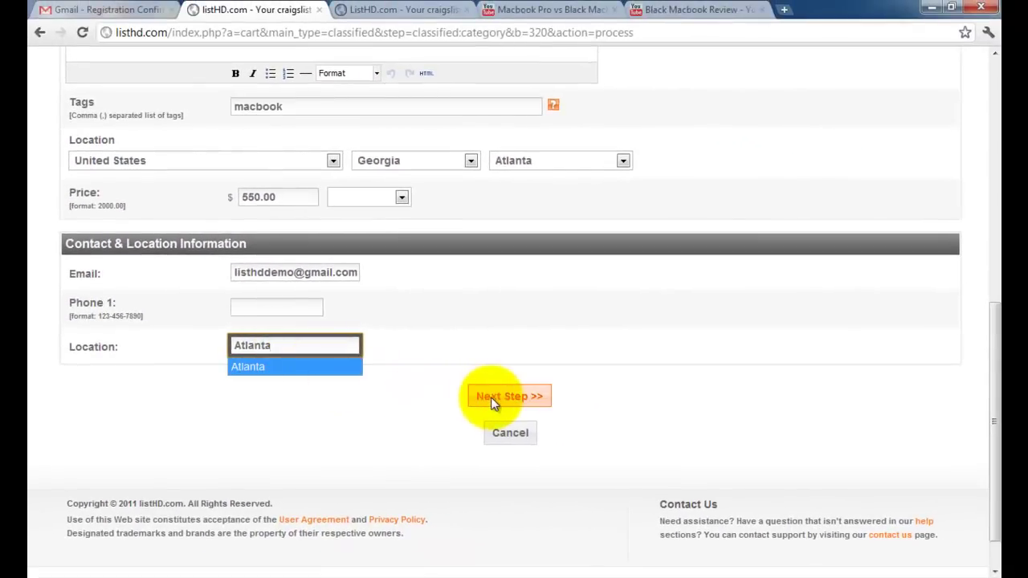
click(491, 397)
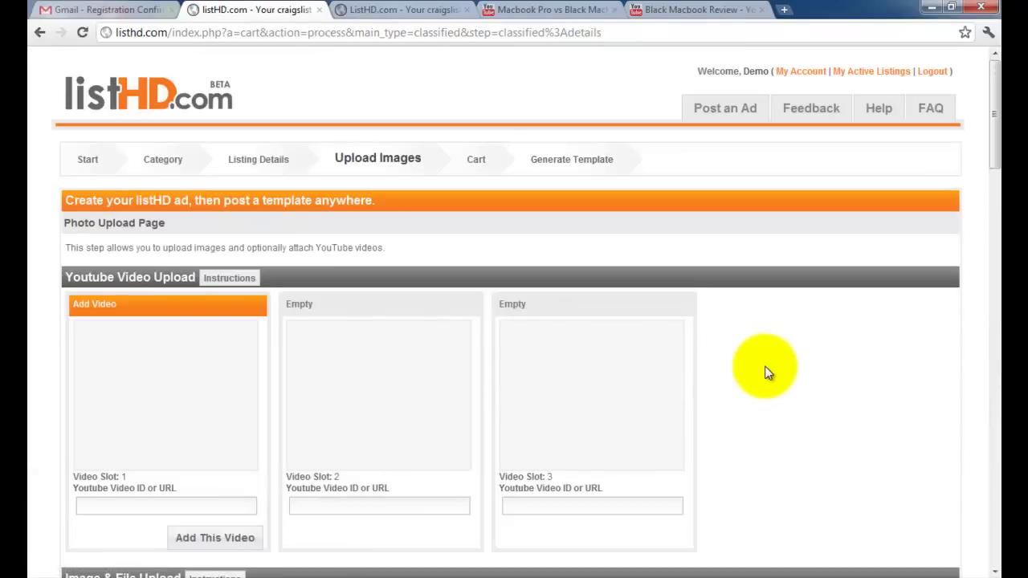
Select all eleven photos in Pictures > macbook > New folder and start uploading them.
scroll(764, 372, down, 4)
scroll(744, 366, down, 2)
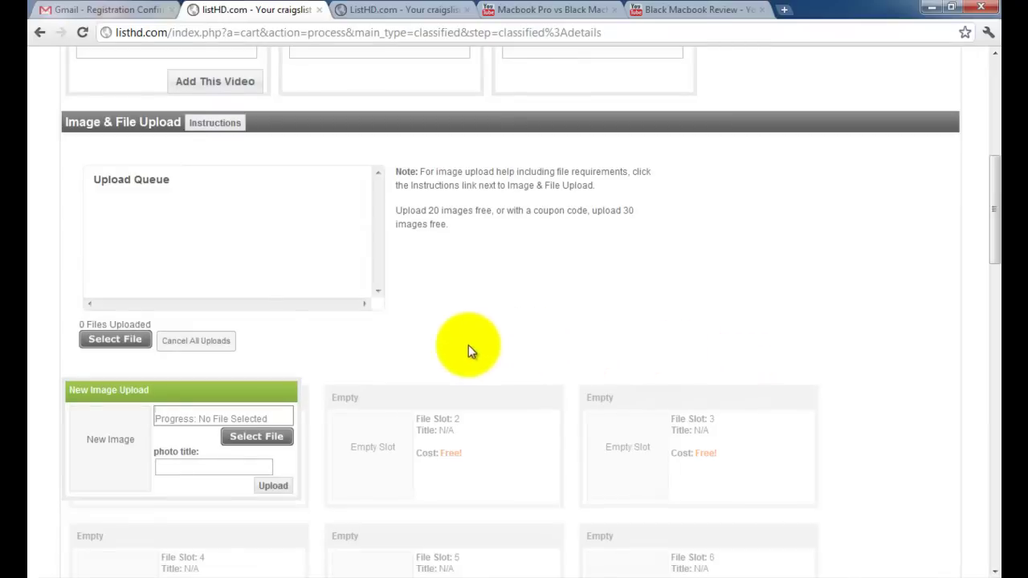
click(132, 339)
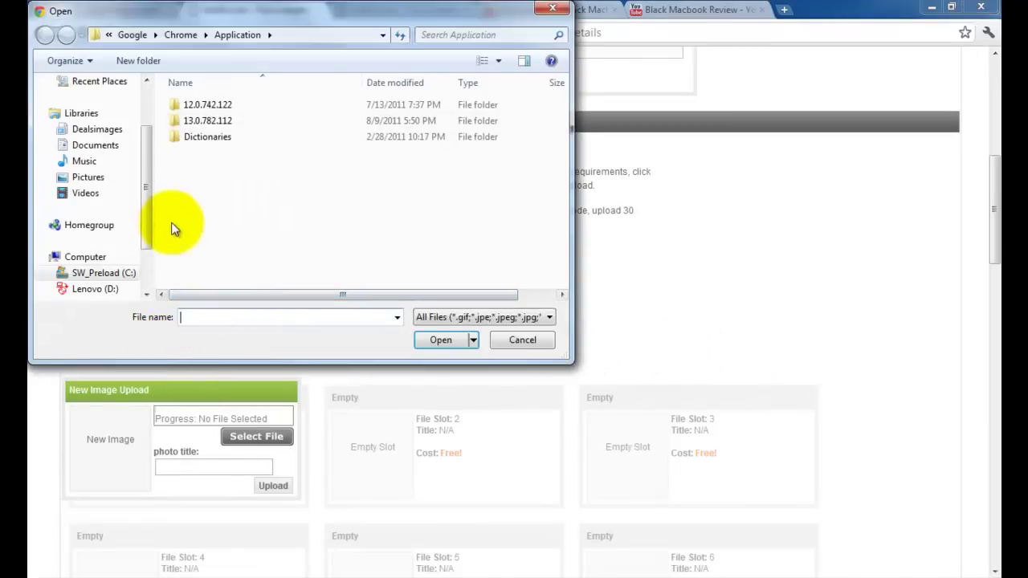
click(90, 178)
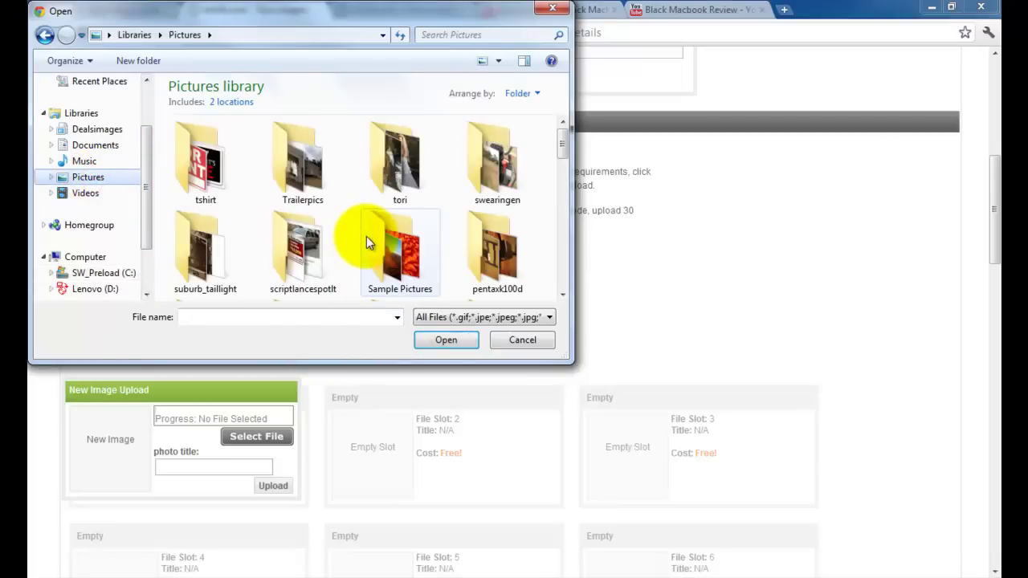
click(334, 240)
scroll(334, 241, down, 2)
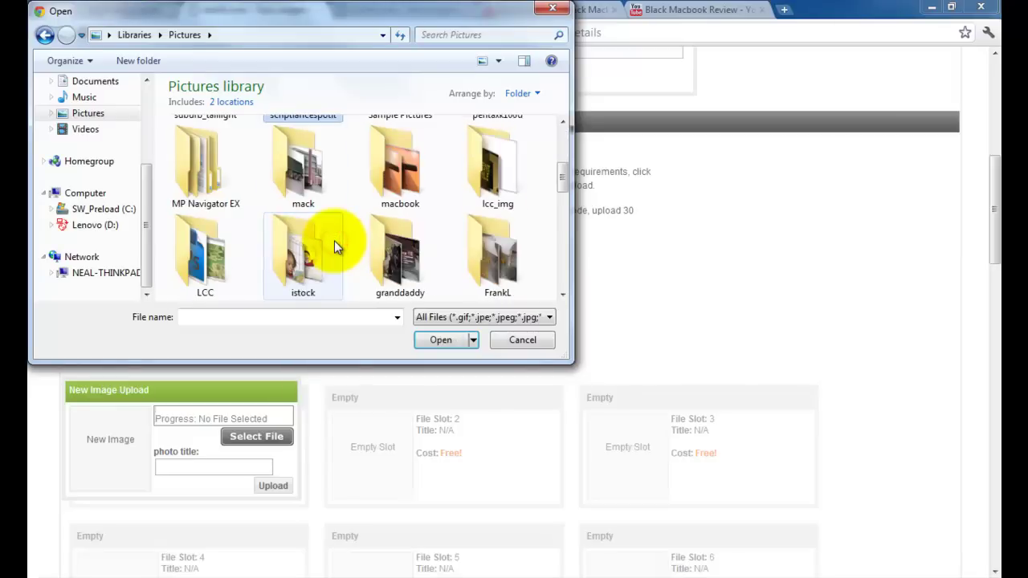
double_click(387, 196)
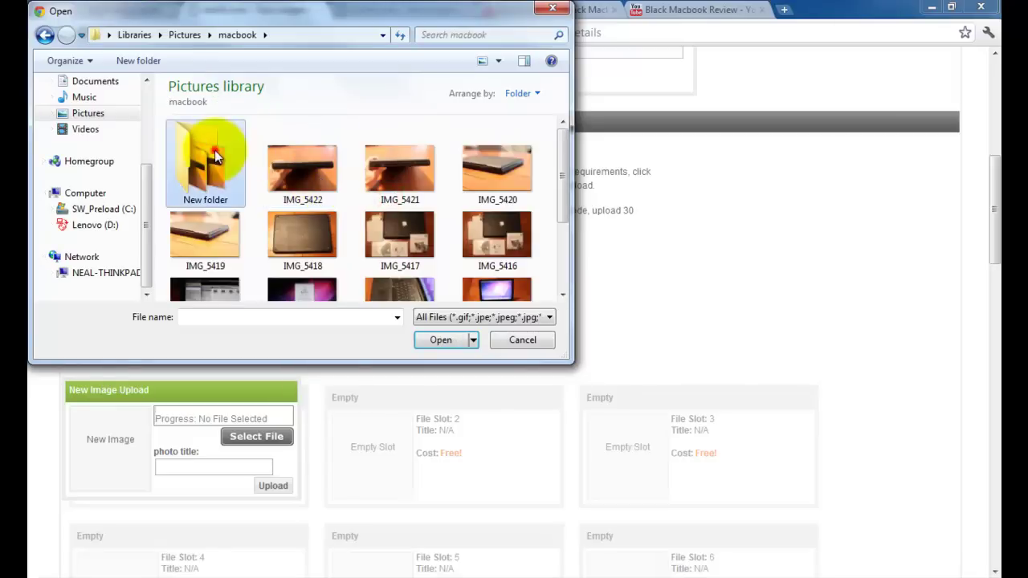
double_click(215, 156)
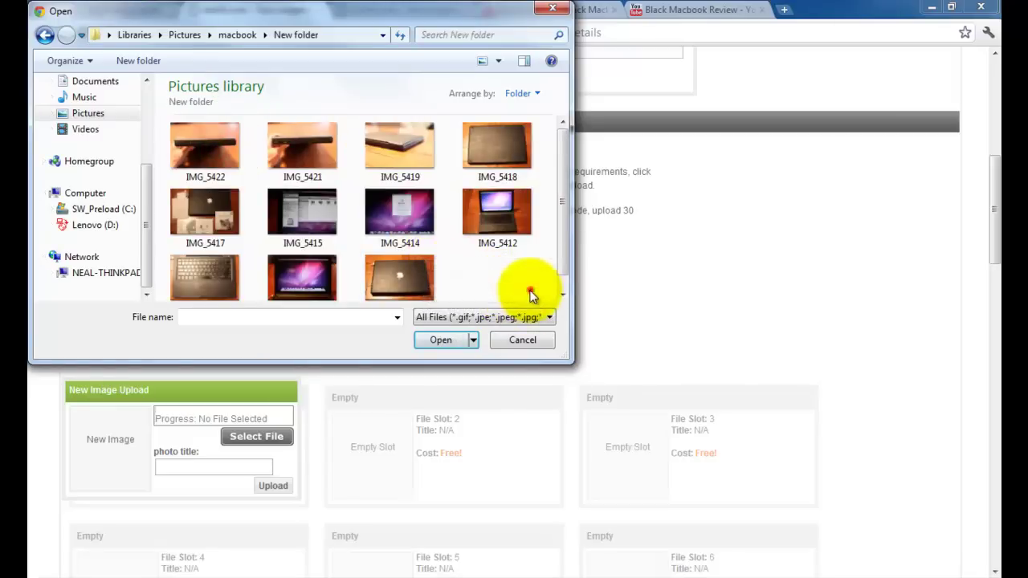
drag(530, 294, 225, 175)
click(454, 338)
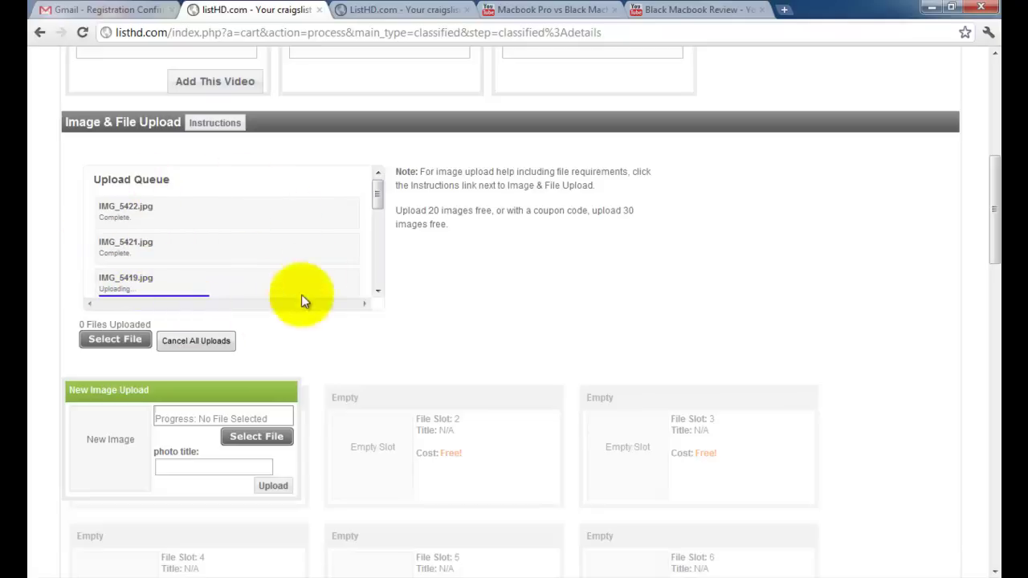
Scroll the Upload Queue while the photos finish uploading through IMG_5409.
scroll(274, 319, down, 2)
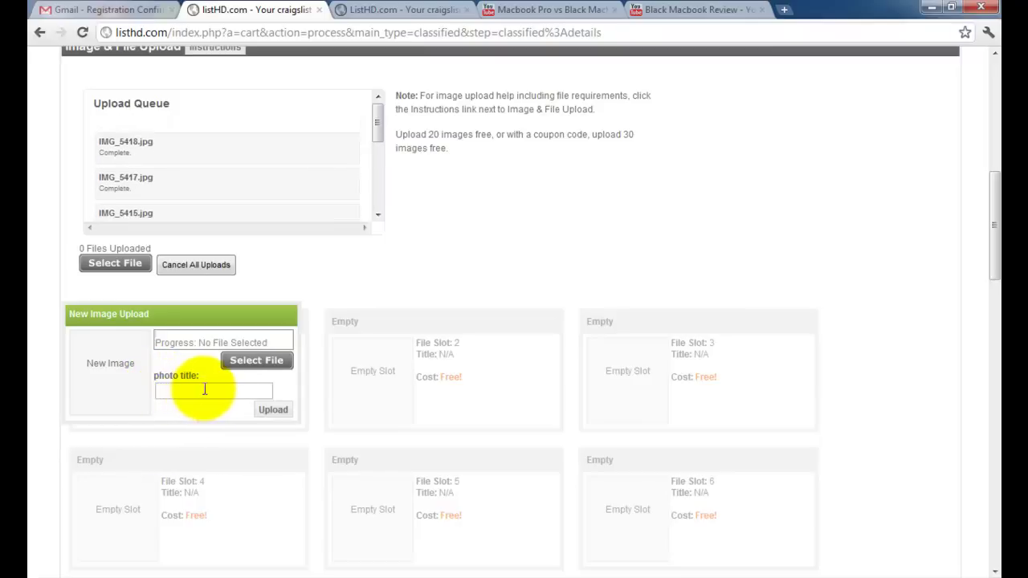
scroll(233, 400, up, 3)
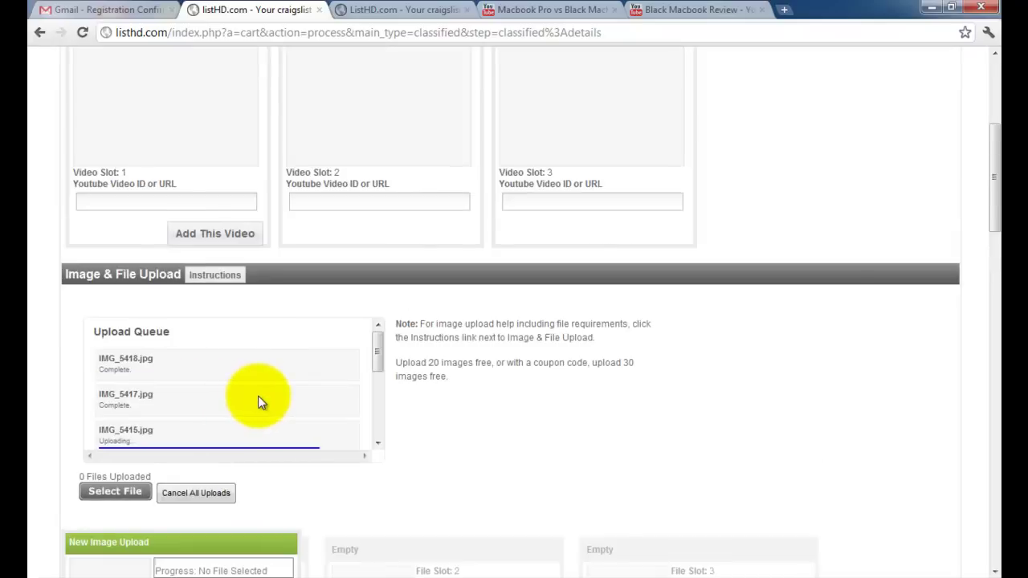
scroll(273, 402, up, 1)
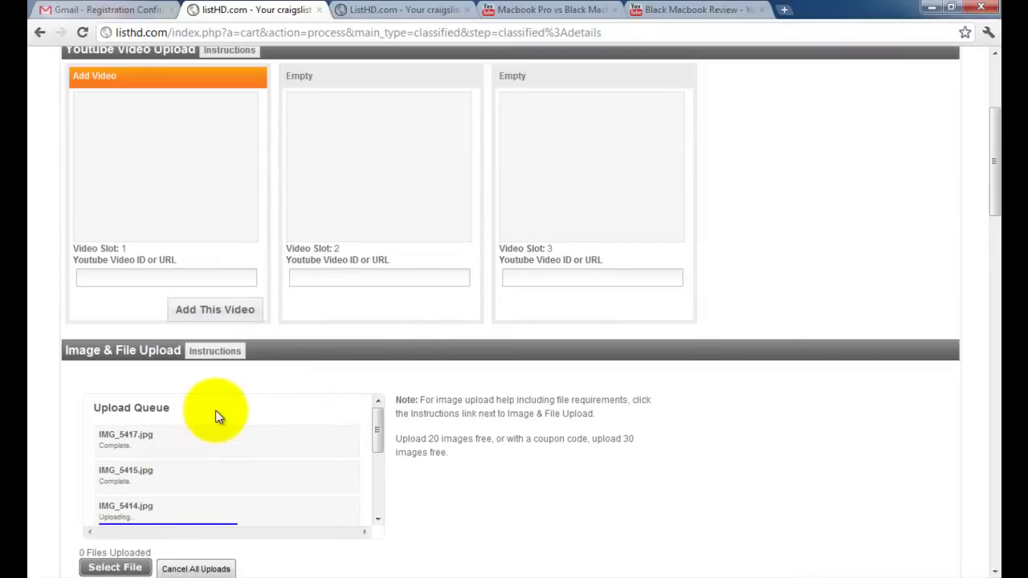
scroll(216, 419, up, 1)
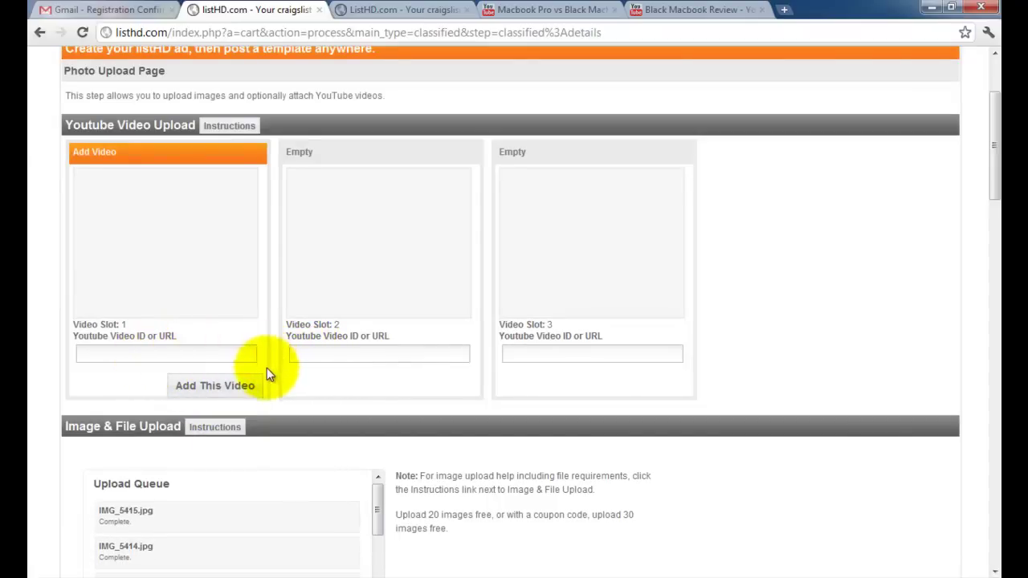
scroll(269, 368, down, 2)
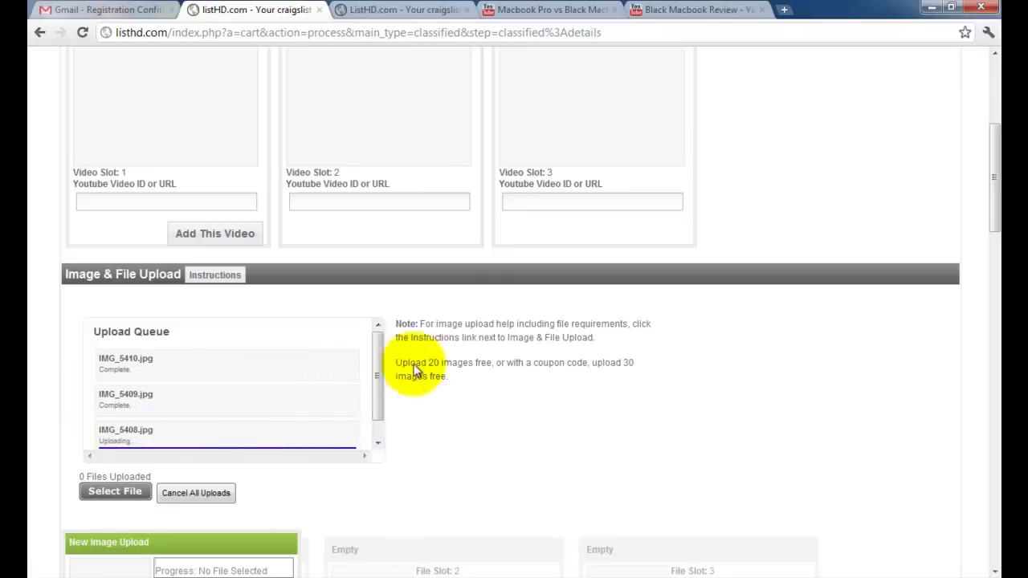
Copy the Macbook Pro vs Black Macbook video's share link into video slot 1.
click(507, 11)
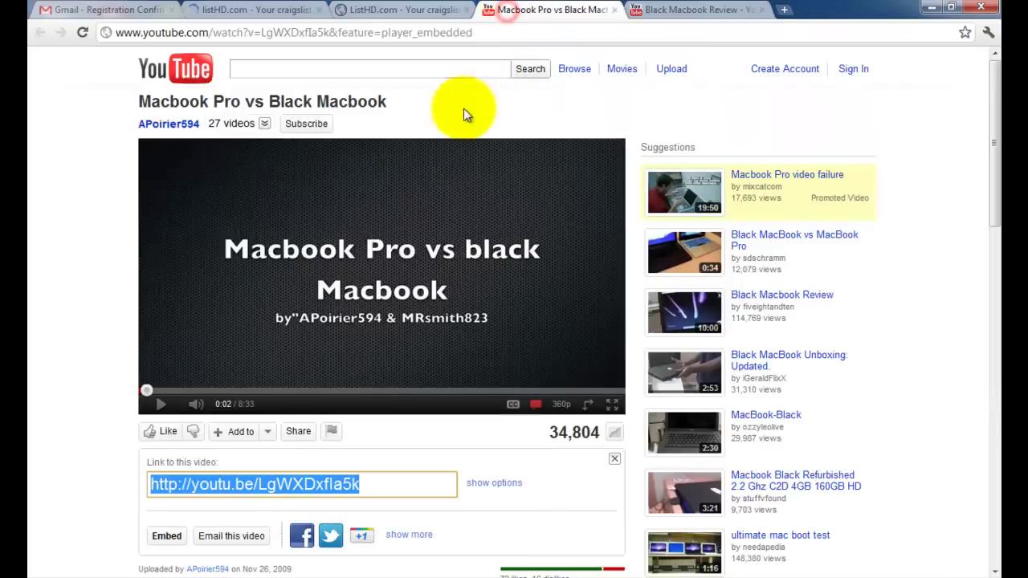
click(305, 436)
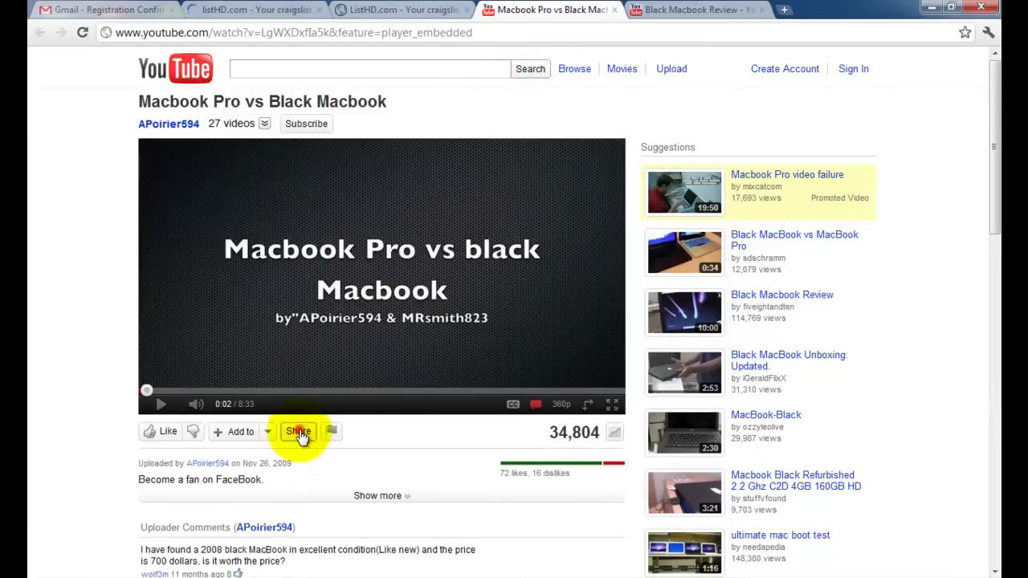
click(310, 439)
right_click(301, 485)
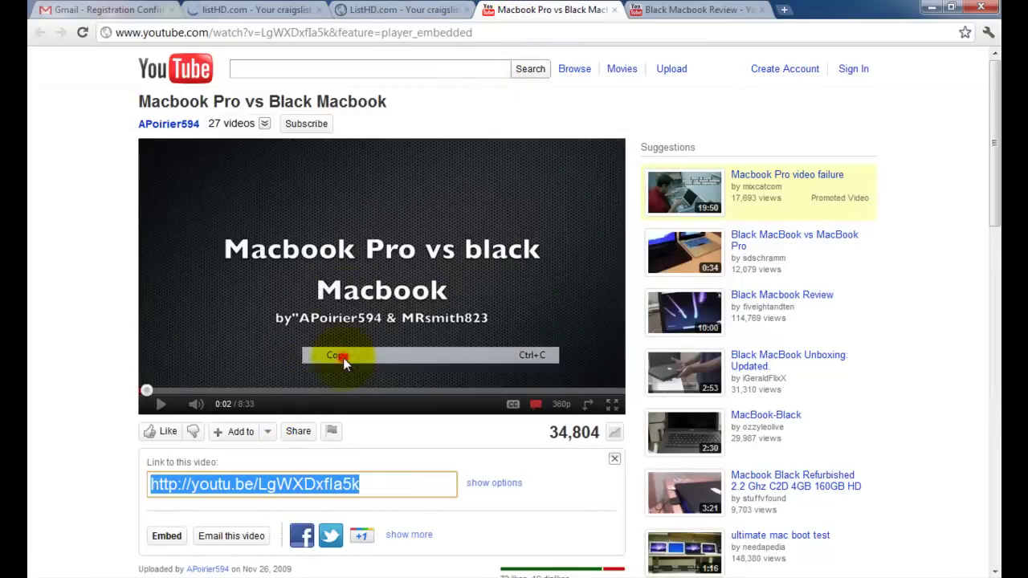
click(342, 355)
click(259, 10)
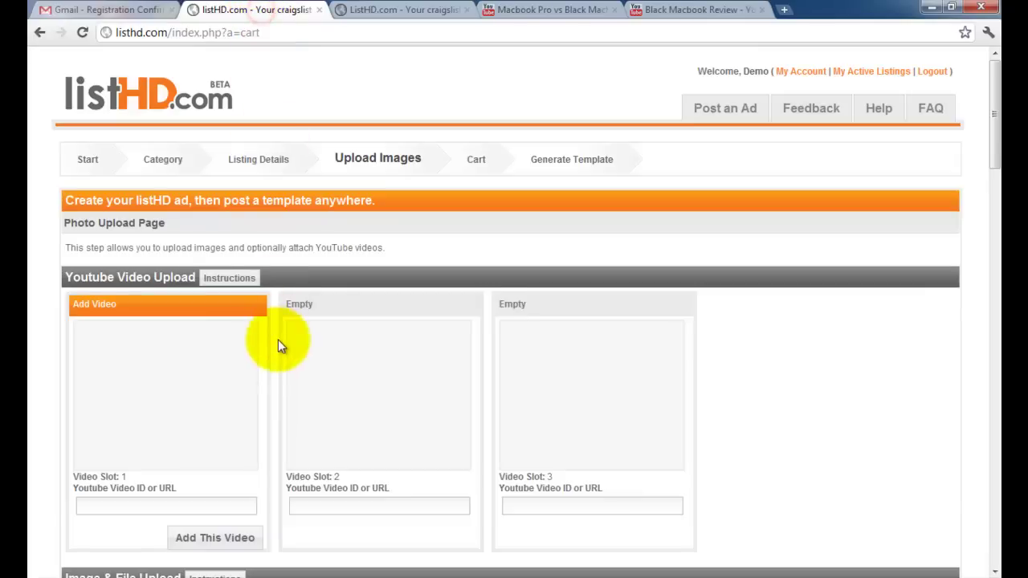
scroll(278, 345, down, 1)
click(172, 434)
key(ctrl+v)
Paste the Black Macbook Review link into video slot 2 and add both videos.
click(639, 10)
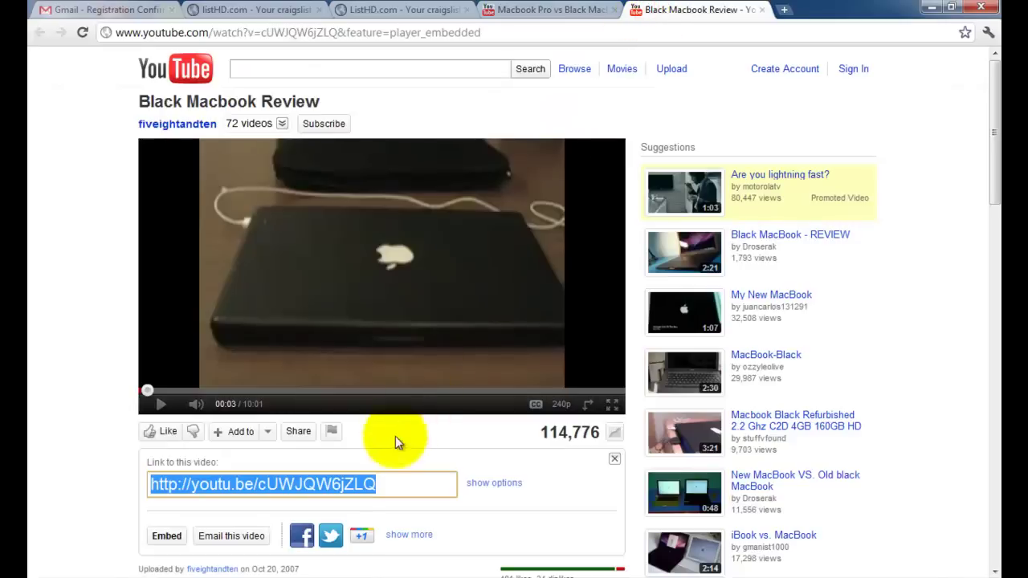
right_click(341, 485)
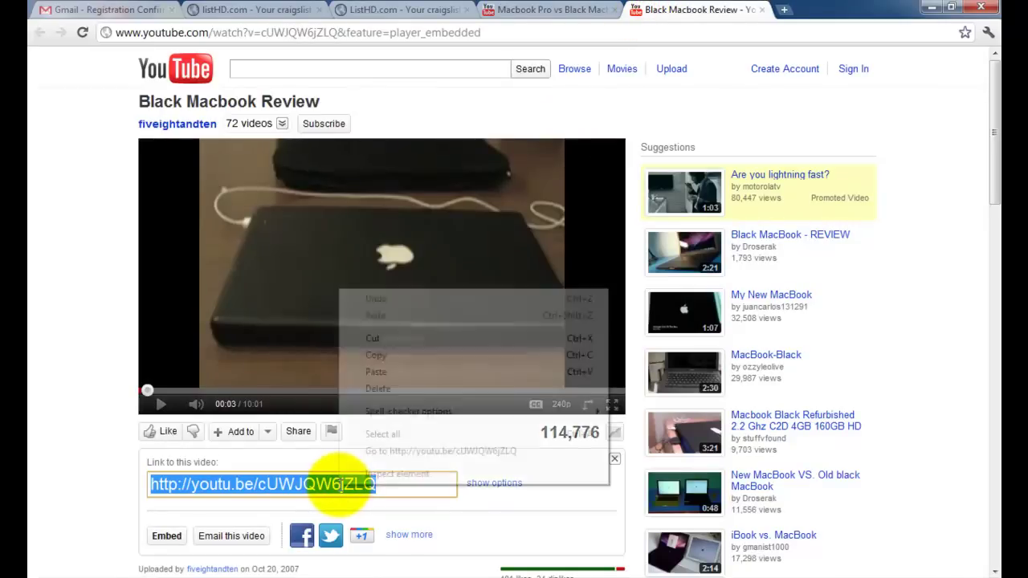
click(374, 355)
click(255, 9)
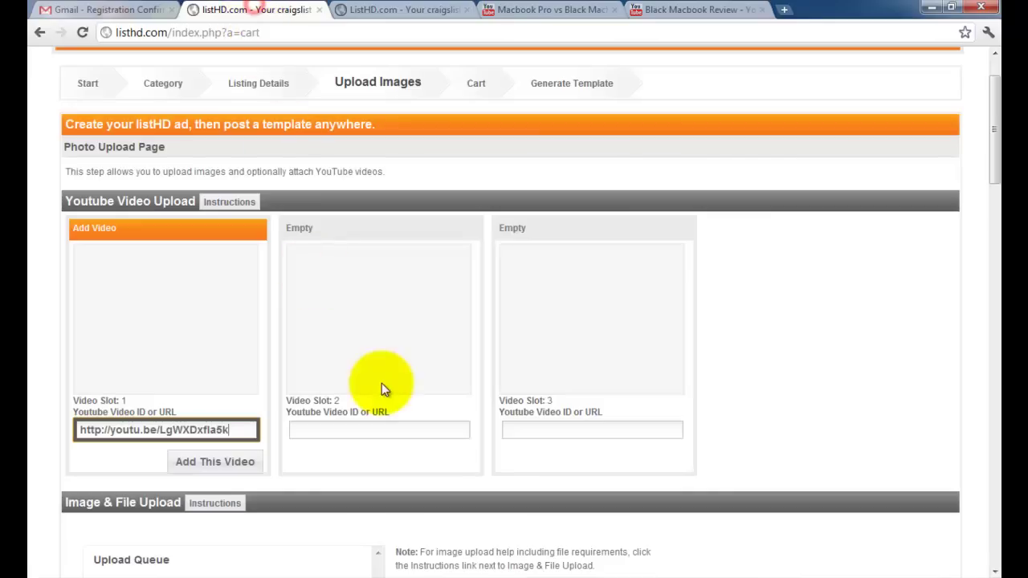
right_click(347, 433)
click(403, 338)
click(214, 461)
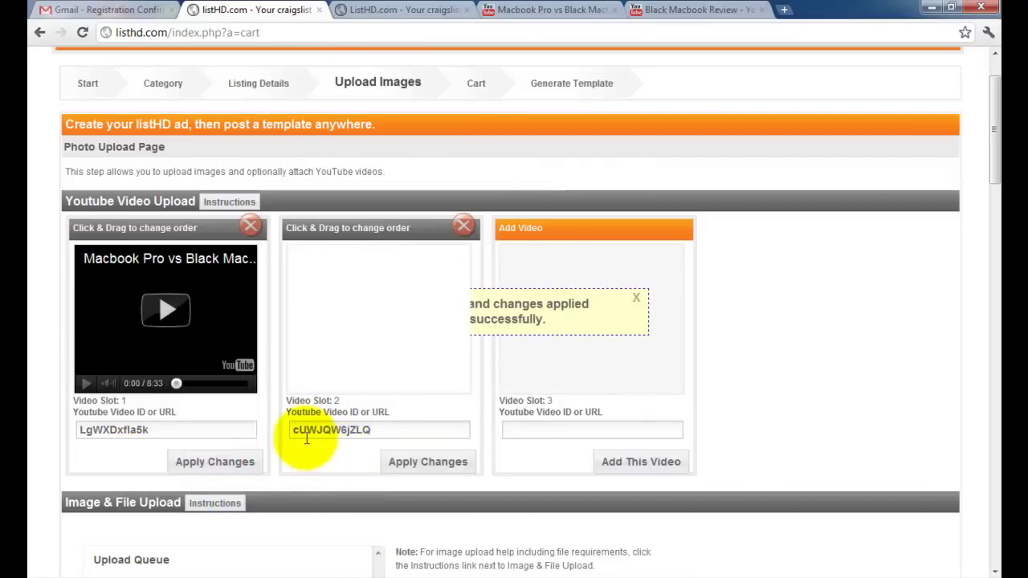
Continue past the image slots to the cart listing the Black Macbook 13in ad and two videos.
scroll(306, 436, down, 5)
scroll(299, 437, down, 12)
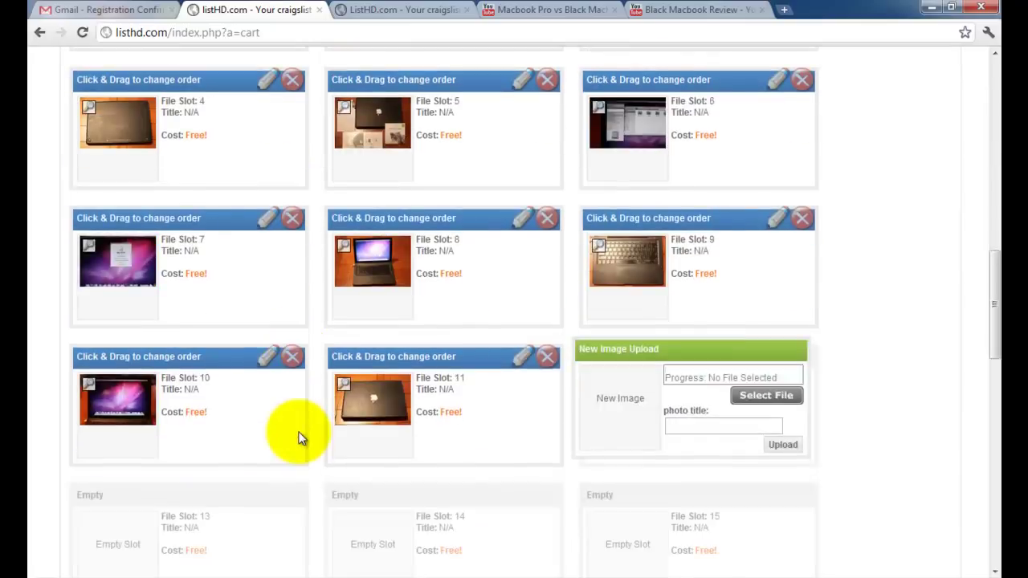
scroll(345, 435, down, 5)
click(498, 344)
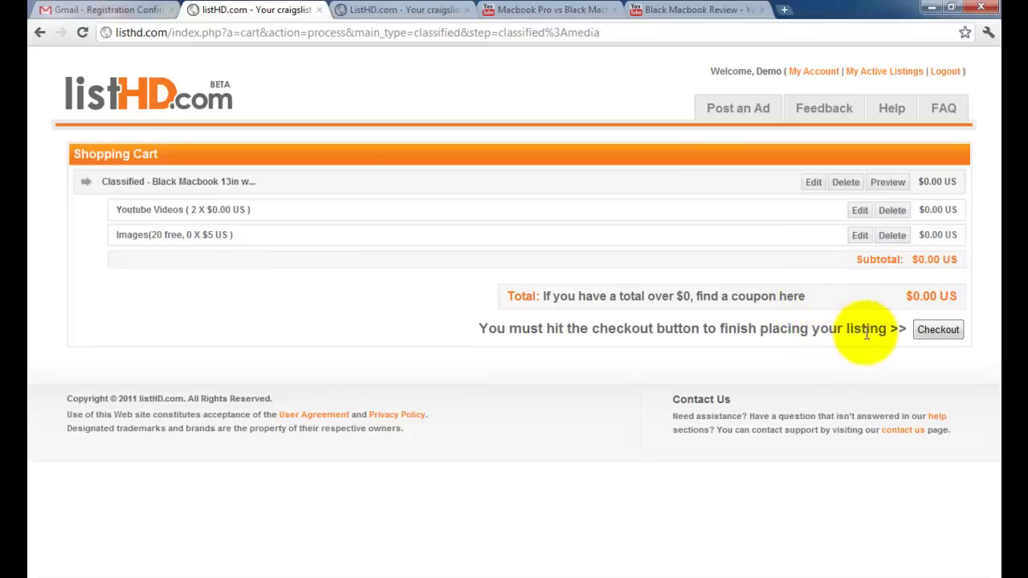
Check out the $0.00 cart to publish the ad as listing 4250.
click(938, 335)
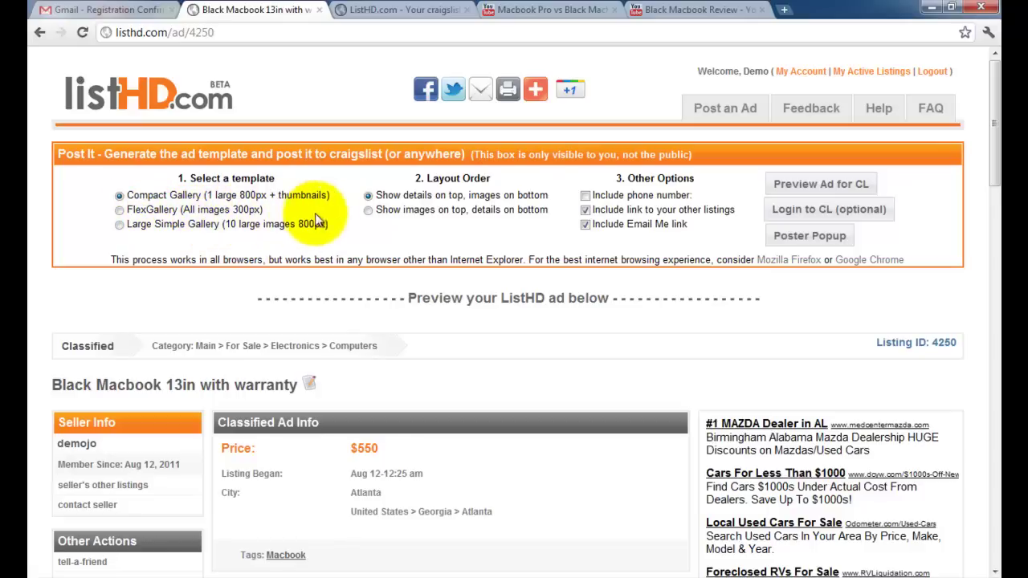
Preview the Craigslist ad, switch to Large Simple Gallery (10 large 800px images), and preview again.
click(798, 184)
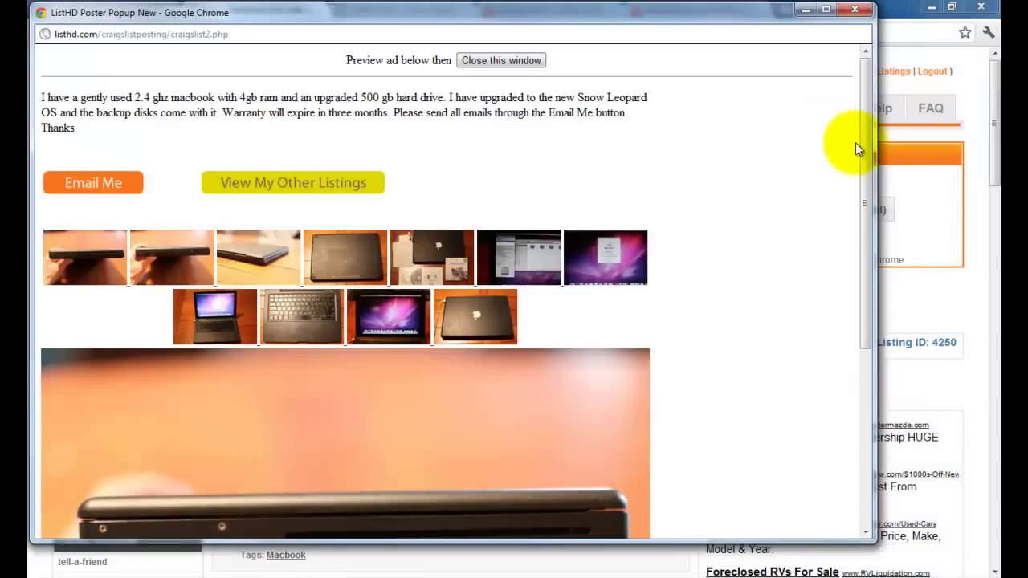
drag(860, 145, 849, 119)
click(507, 62)
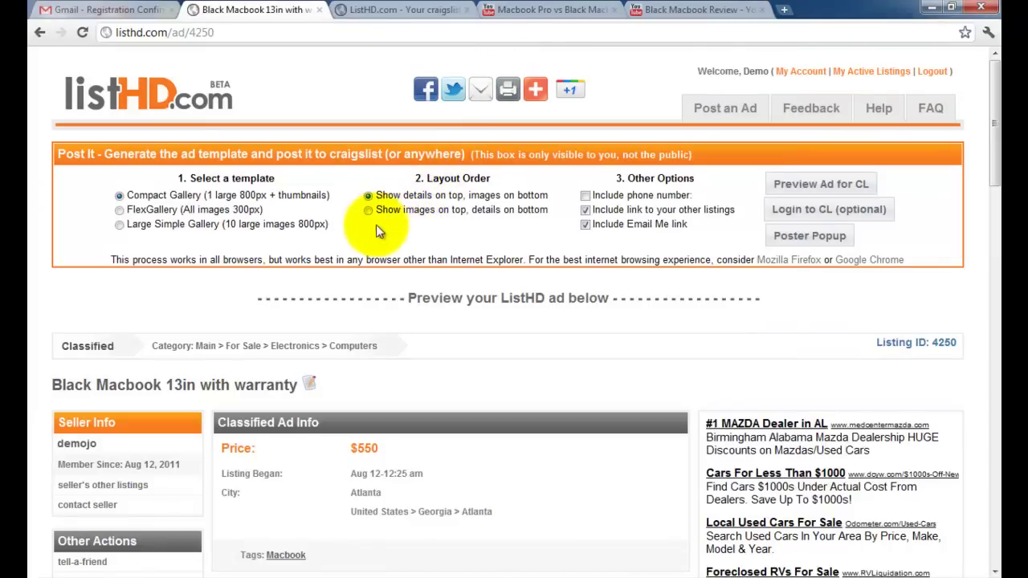
click(118, 225)
click(802, 183)
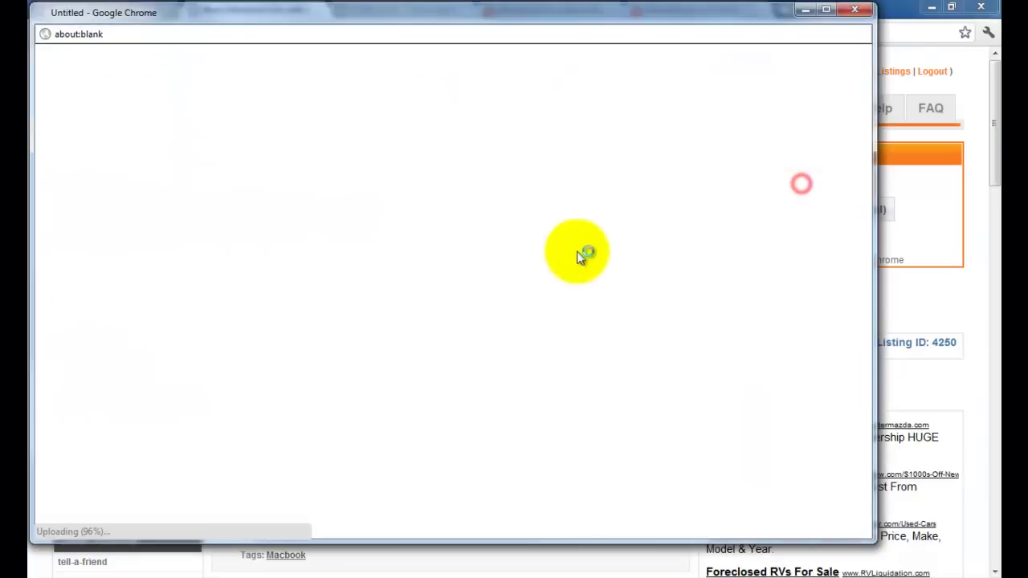
scroll(562, 288, down, 10)
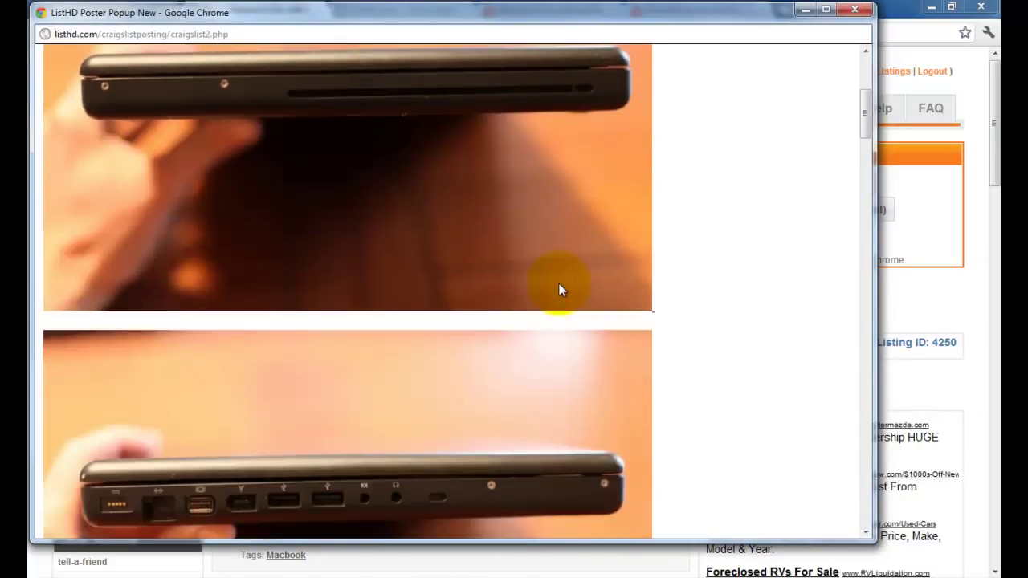
scroll(561, 291, up, 10)
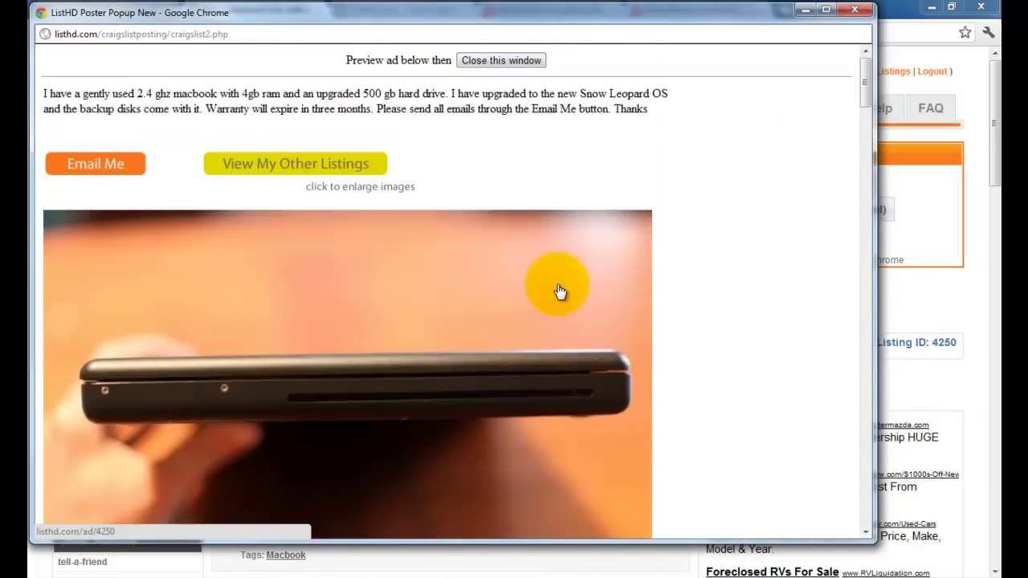
click(501, 61)
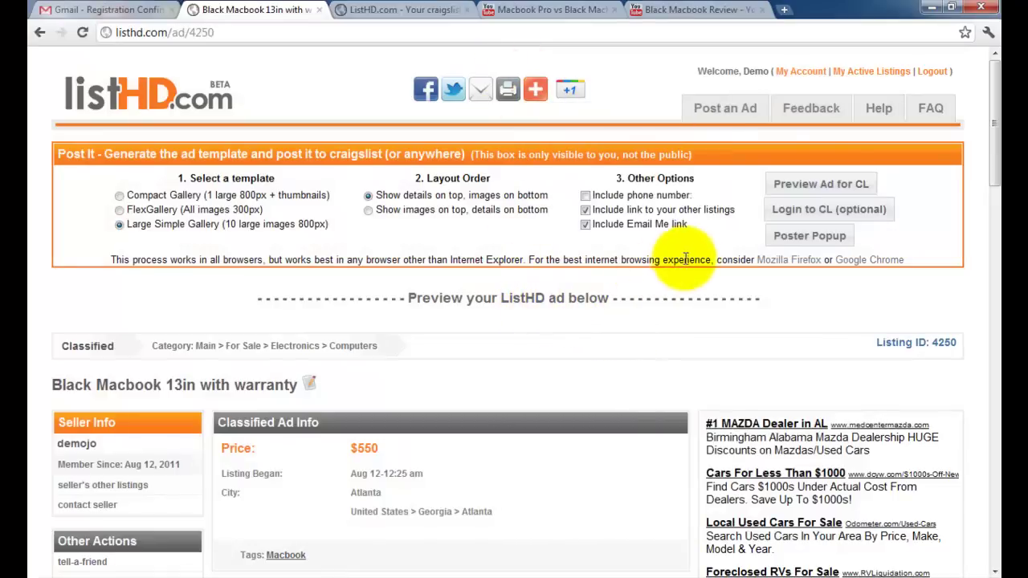
Review the signed-in craigslist account's postings, then bring up Atlanta Craigslist's posting-type page in the Poster Popup.
click(783, 210)
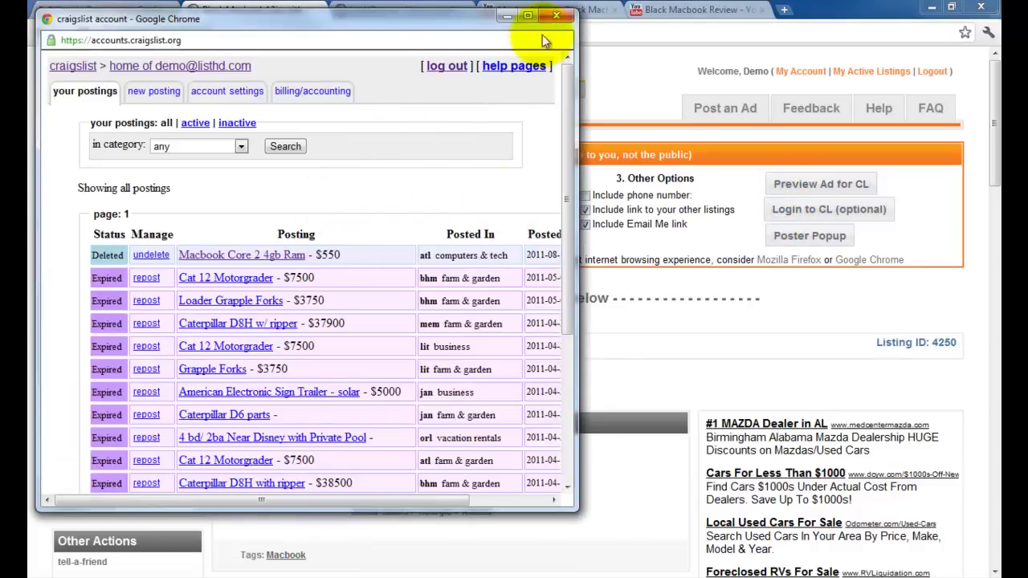
click(555, 15)
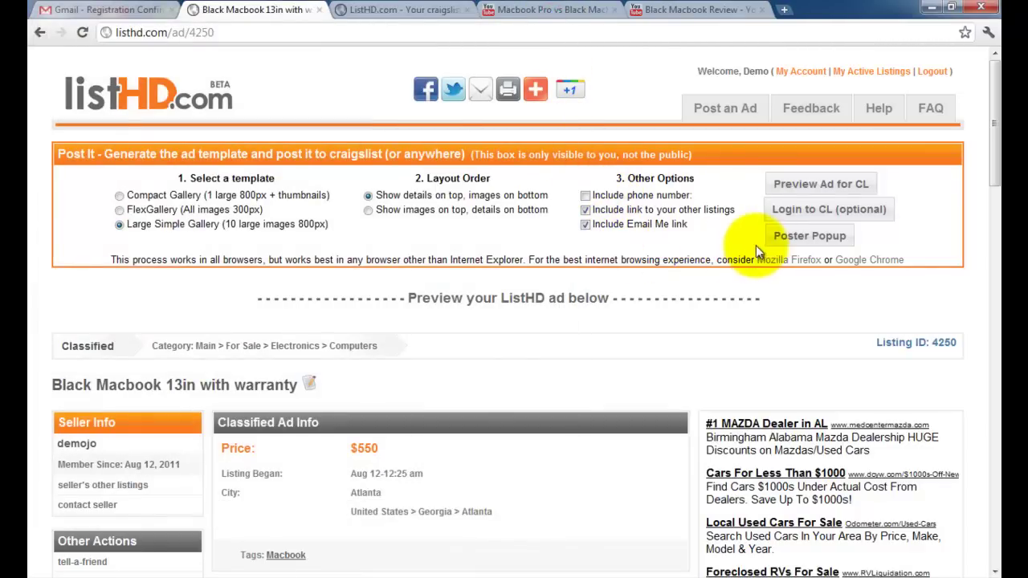
click(803, 236)
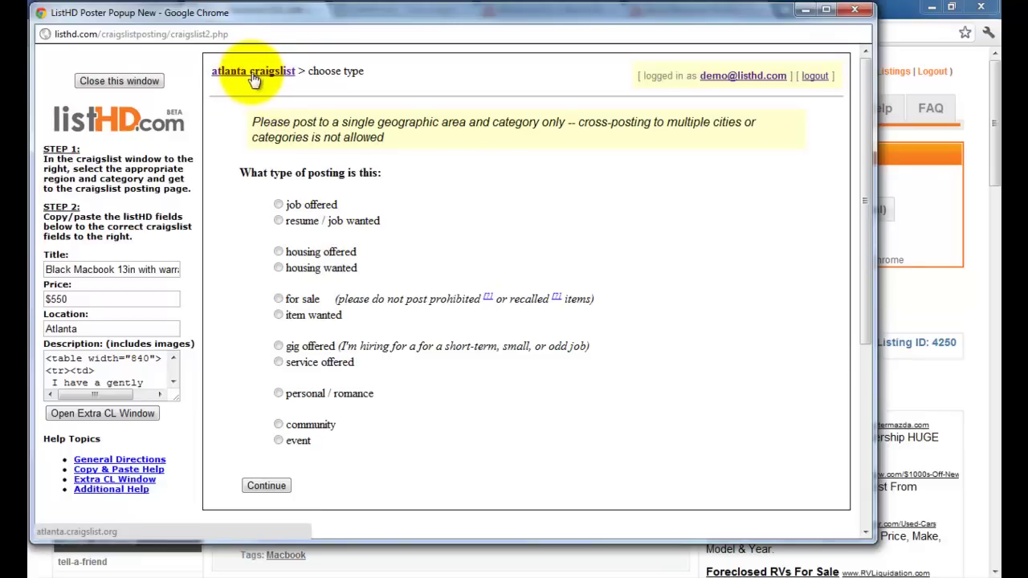
Pick 'for sale', then 'computers & tech', then 'city of atlanta' to reach the empty posting form.
click(278, 299)
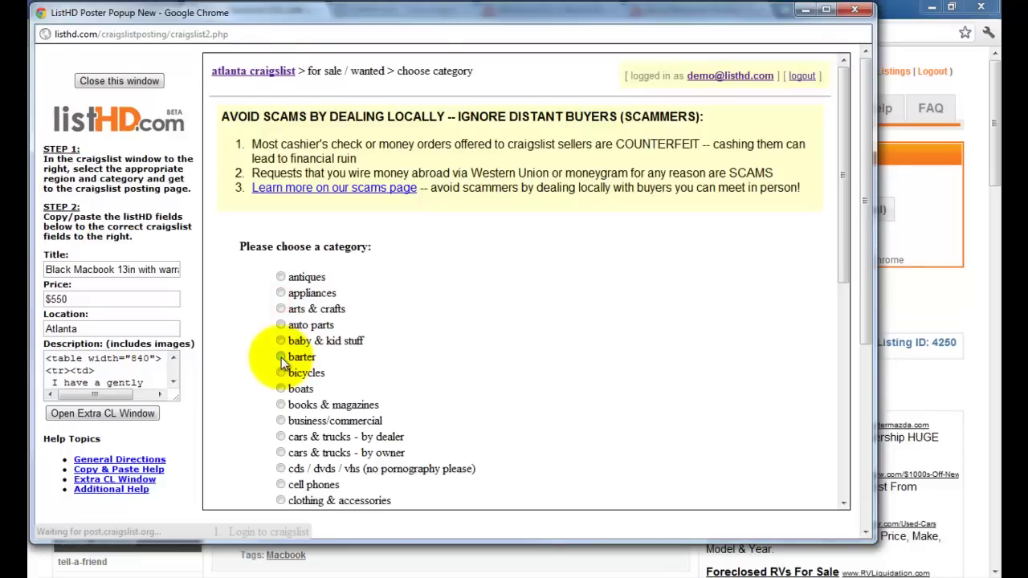
scroll(262, 383, down, 3)
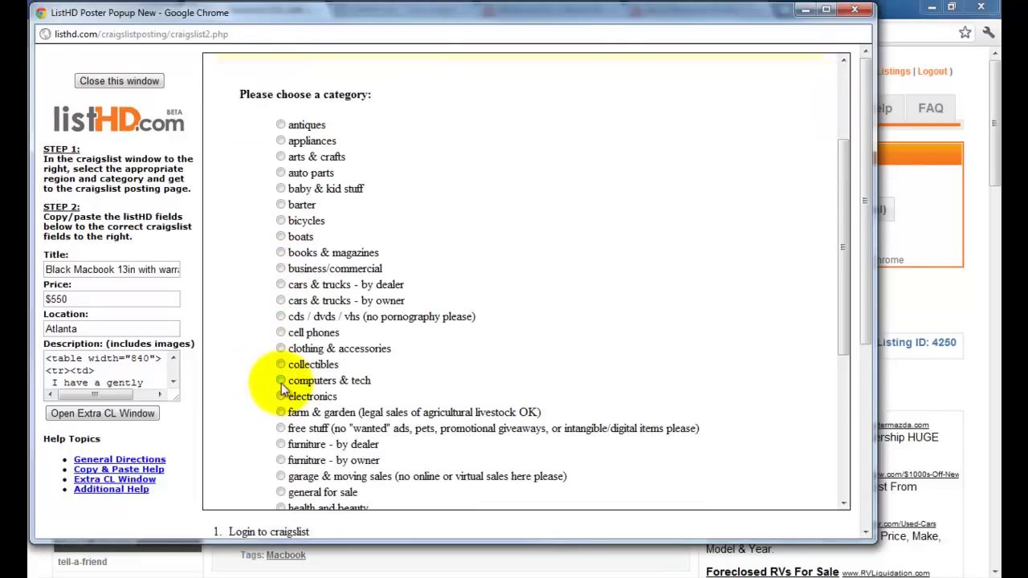
click(280, 381)
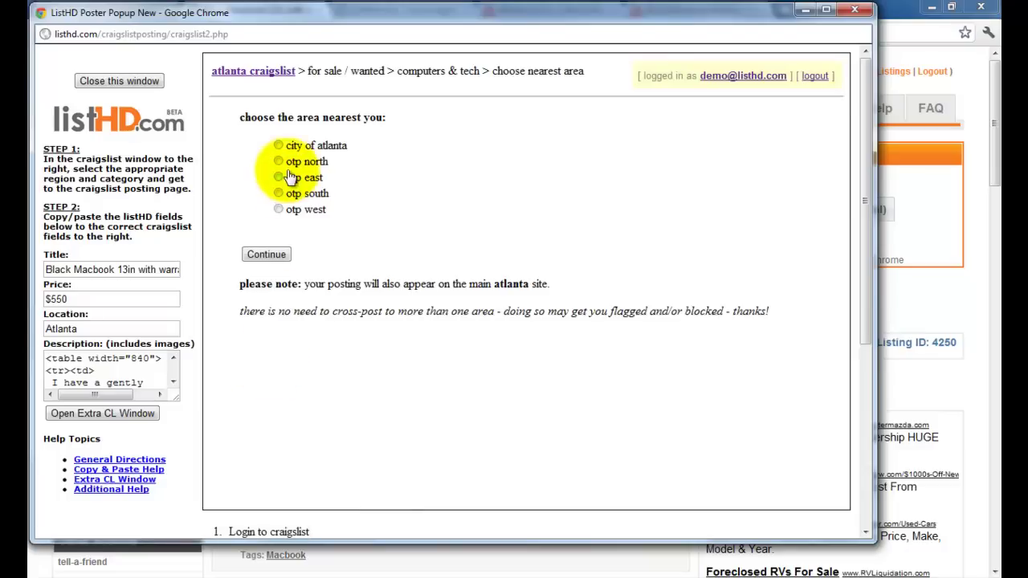
click(278, 146)
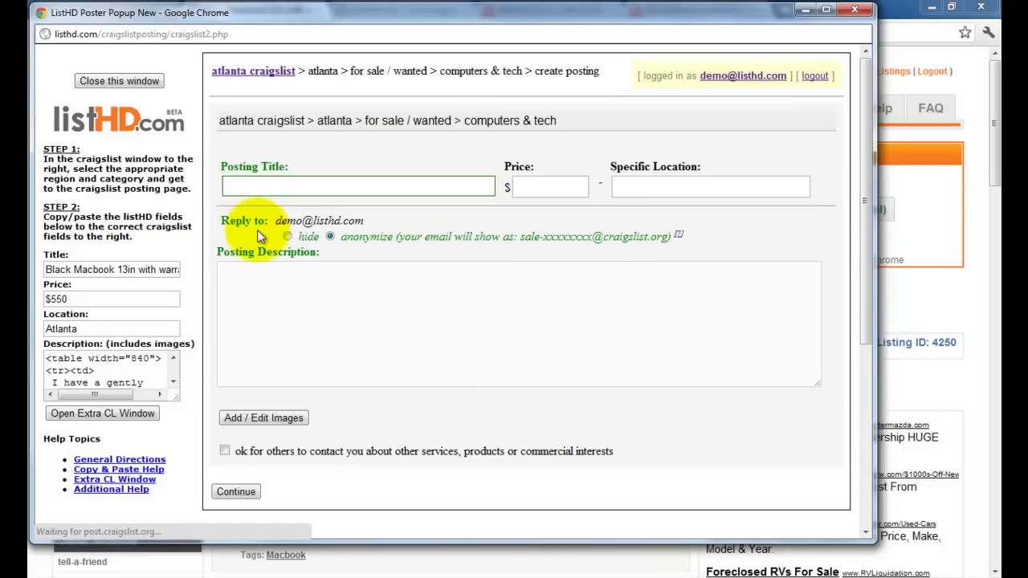
Copy the title 'Black Macbook 13in with warranty' and the price $550 into the craigslist form.
click(113, 269)
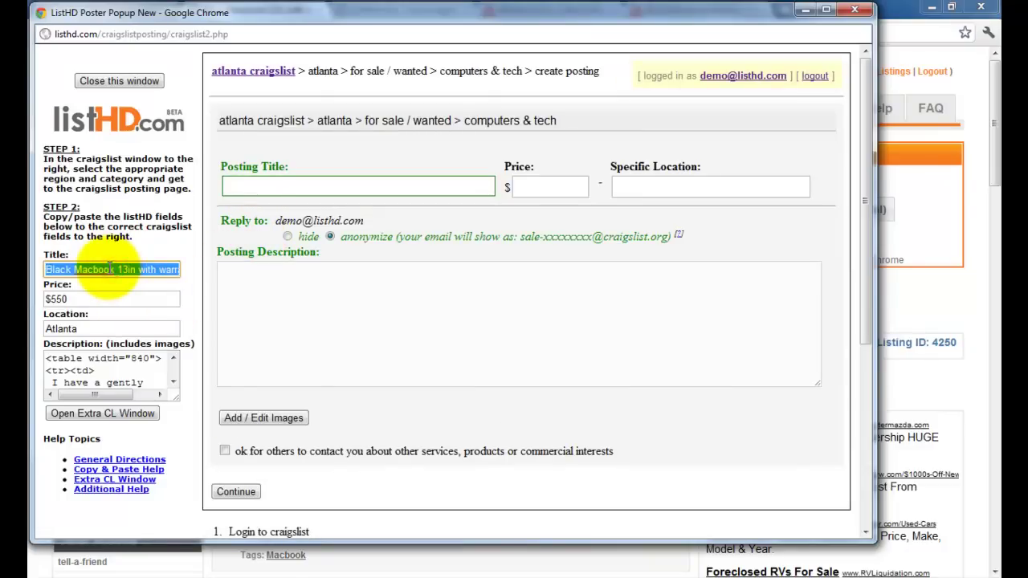
click(259, 190)
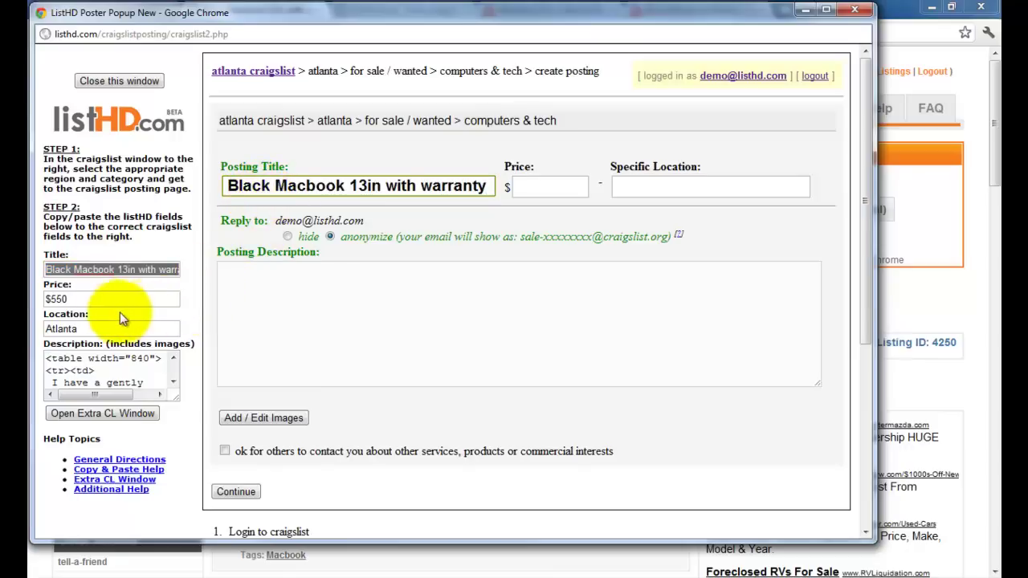
click(75, 296)
right_click(65, 298)
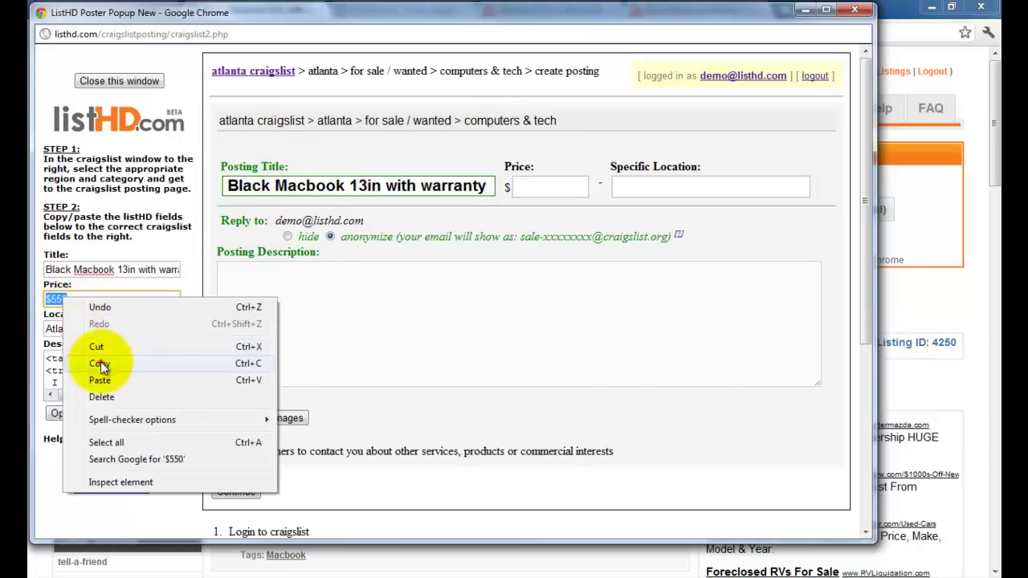
click(99, 363)
right_click(527, 187)
click(560, 267)
Paste the location Atlanta and the full HTML description into the craigslist posting.
click(62, 328)
right_click(62, 329)
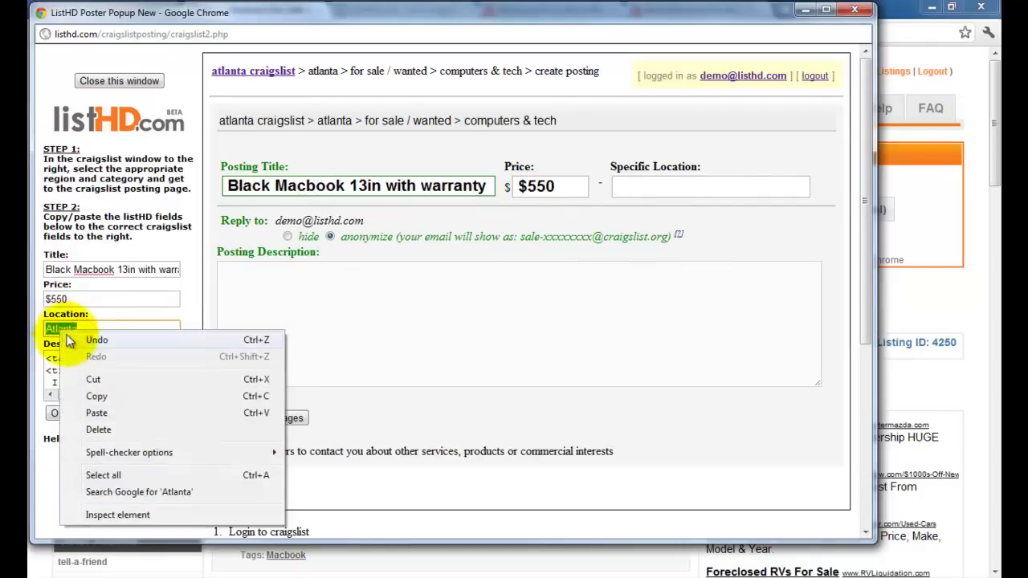
click(96, 396)
click(635, 185)
right_click(636, 185)
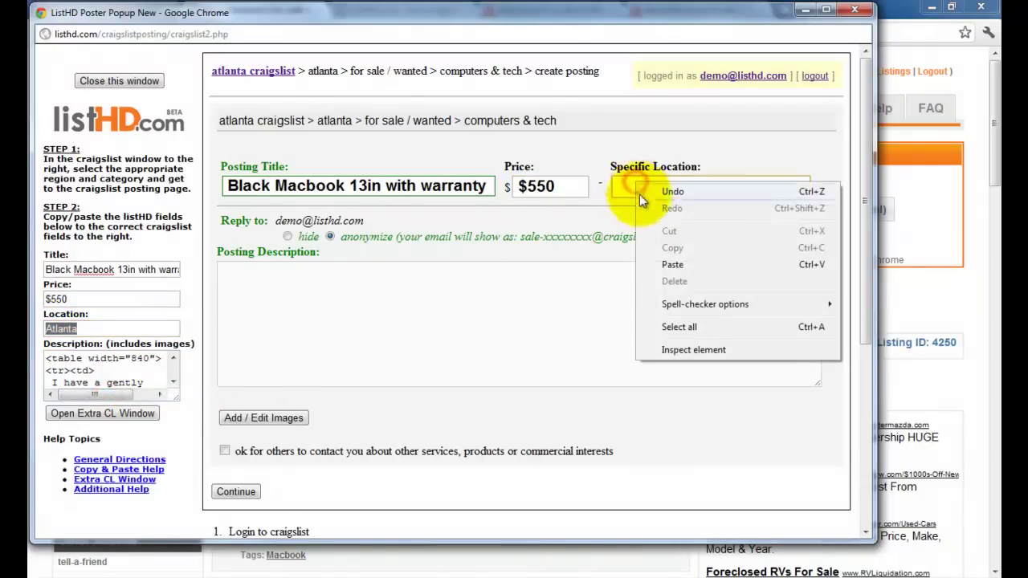
click(672, 265)
click(104, 376)
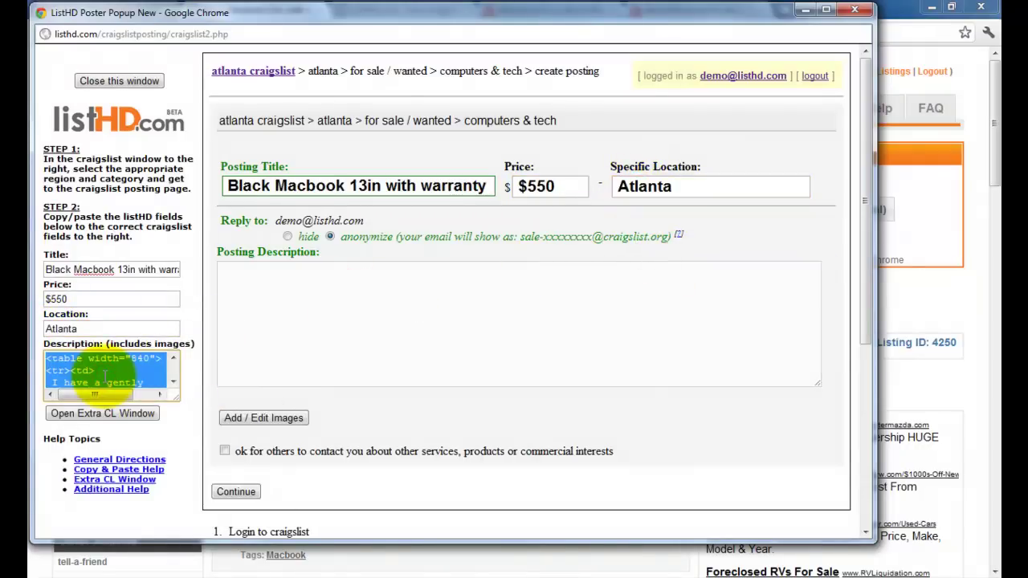
click(317, 321)
key(ctrl+v)
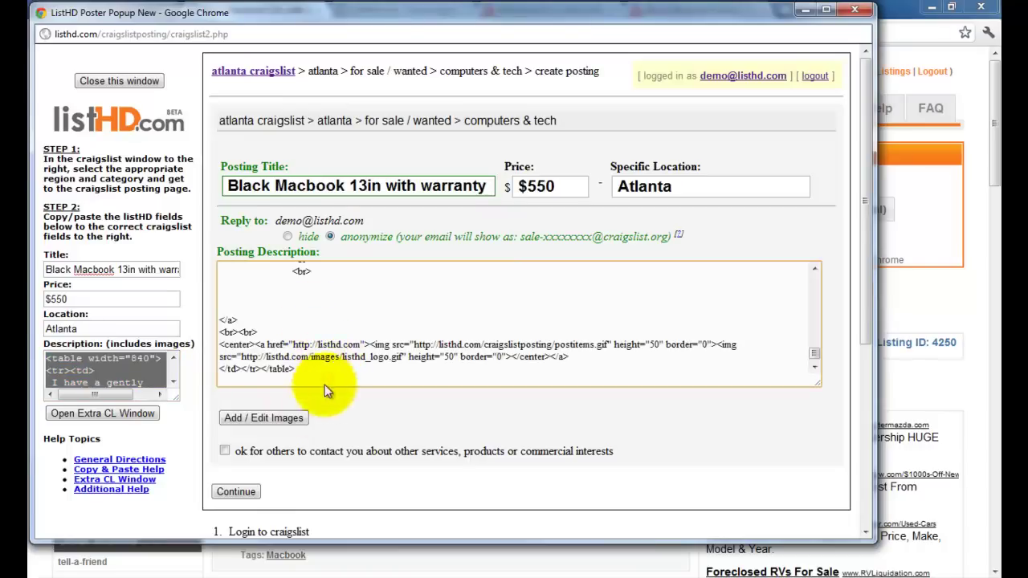
Submit the form, accept the reviewed Macbook ad, and enter the captcha words to publish it.
click(232, 491)
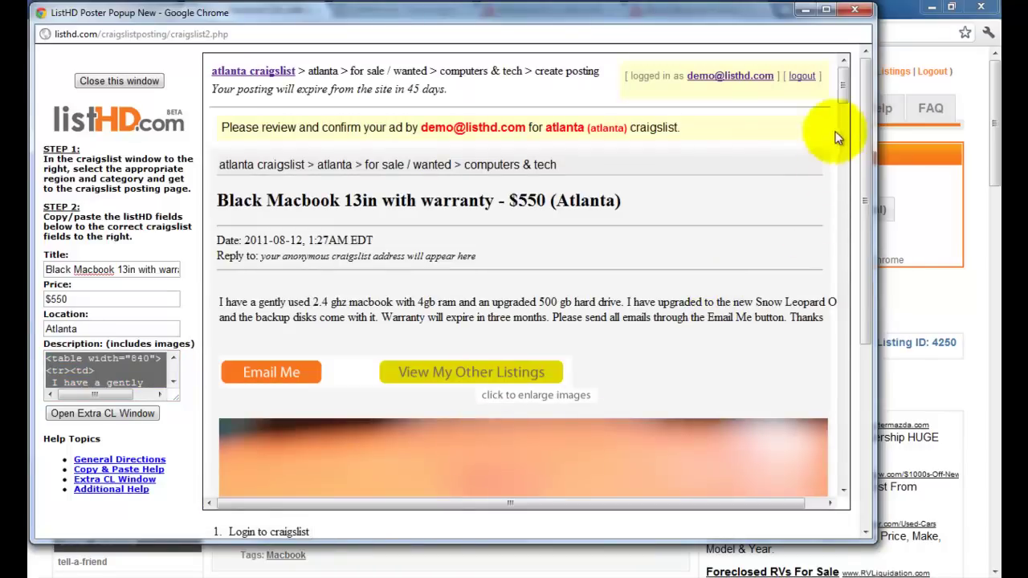
drag(847, 98, 844, 475)
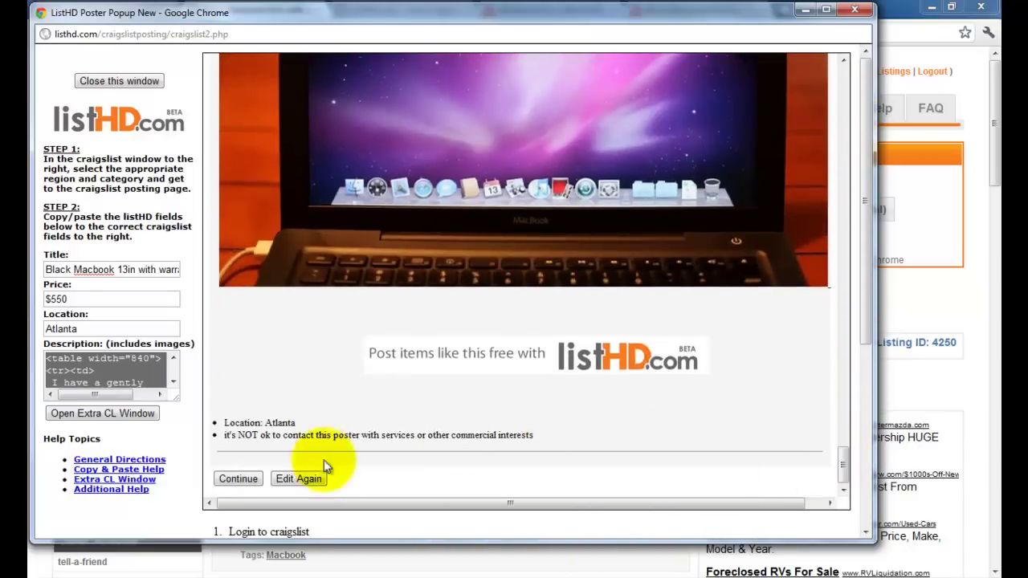
click(236, 480)
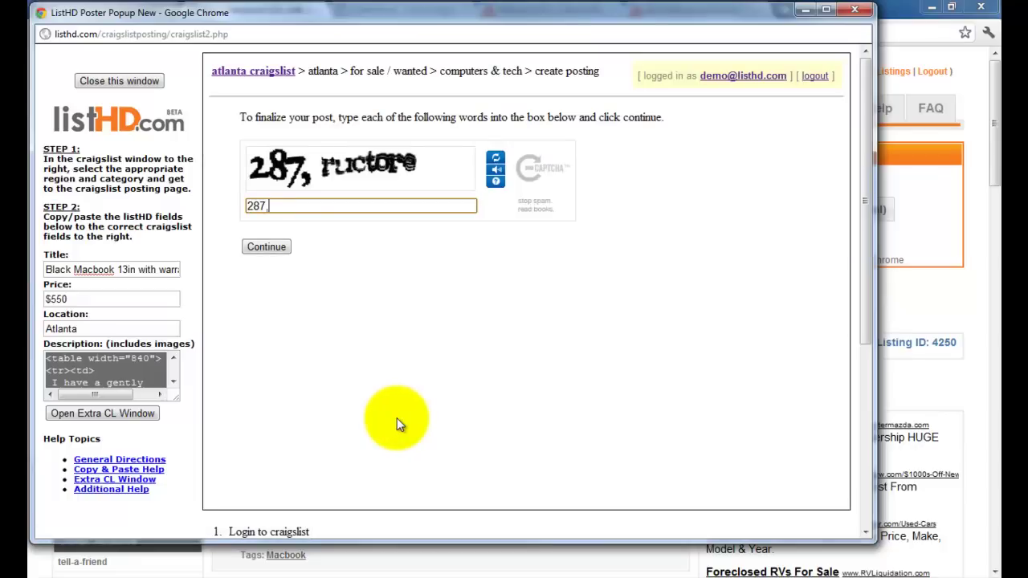
text(re)
key(Return)
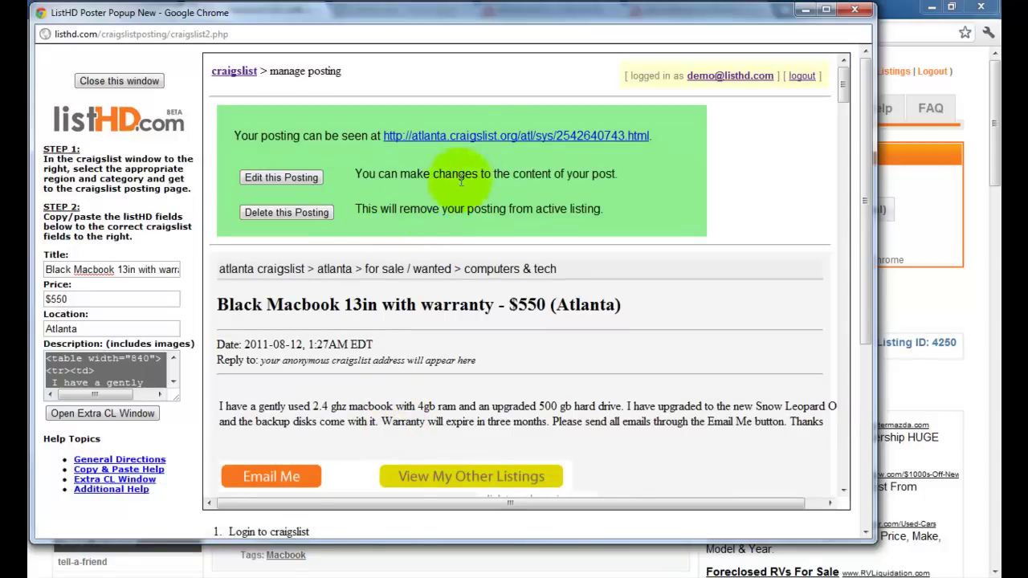
Open the live 'Black Macbook 13in with warranty - $550 (Atlanta)' listing from its posting URL.
click(480, 136)
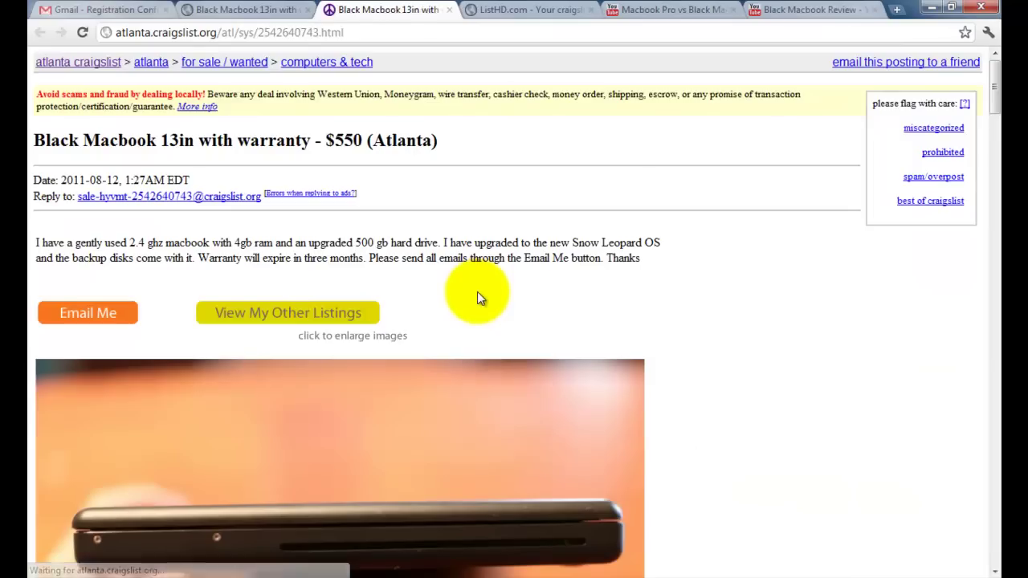